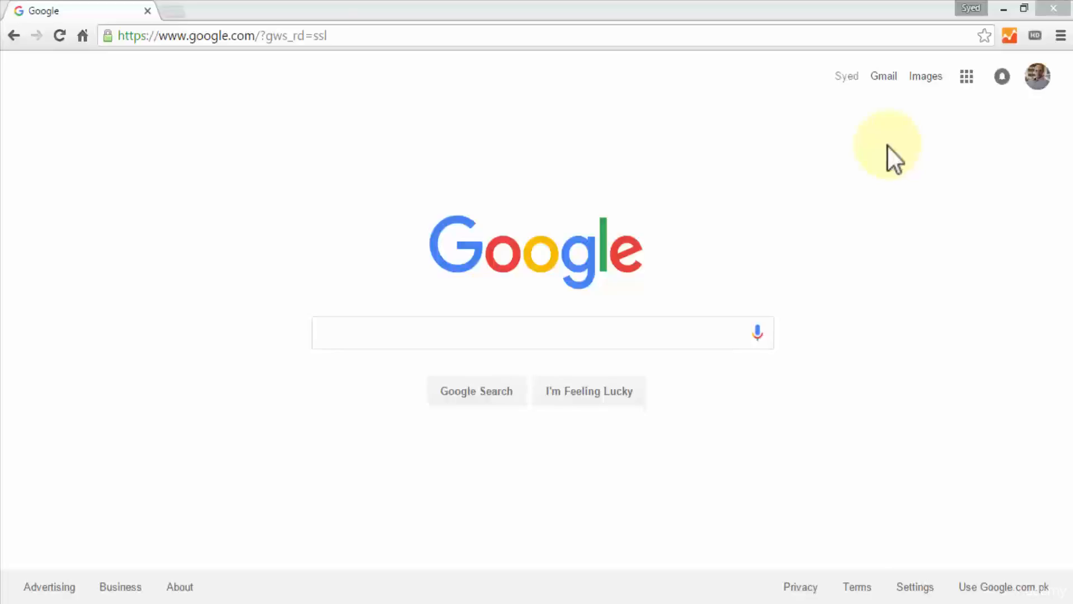
# Step: Search the web for "xampp server" and open the Download XAMPP page of Apache Friends
pyautogui.click(338, 34)
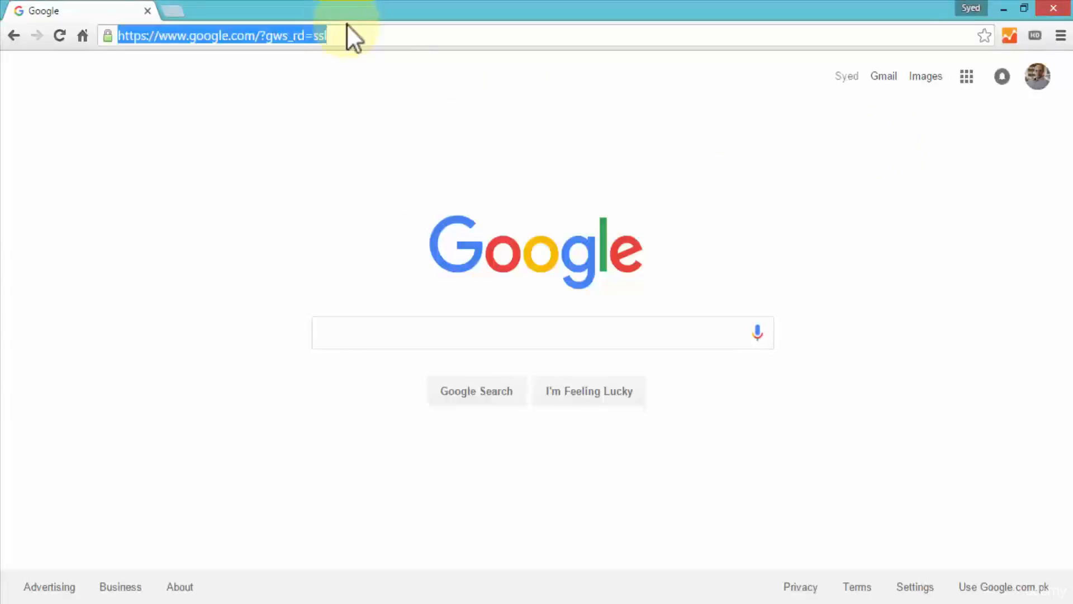
pyautogui.write('xa')
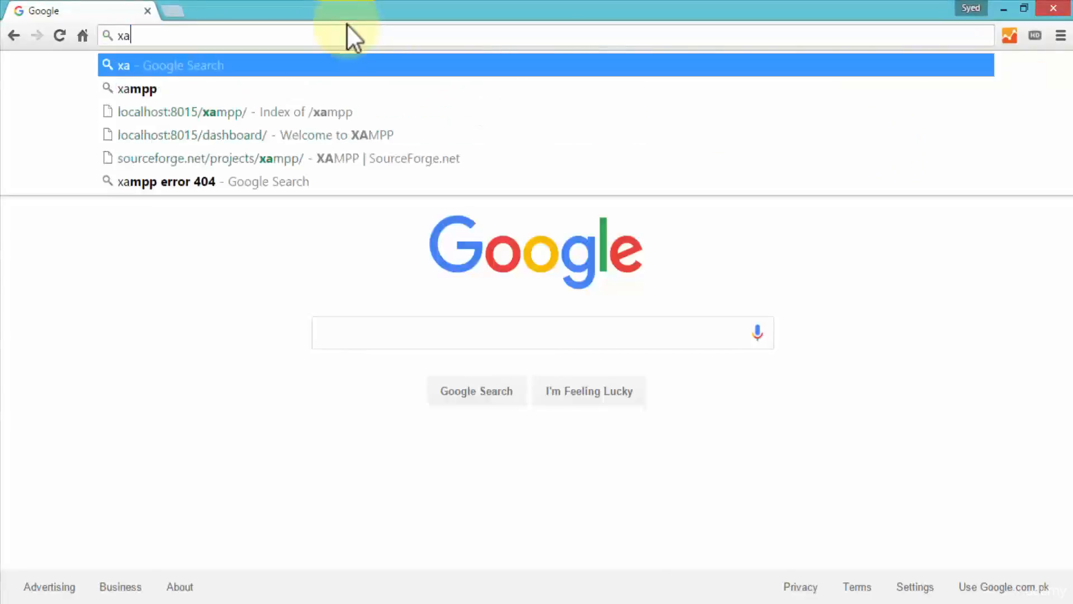
pyautogui.write('mpp server')
pyautogui.press('Return')
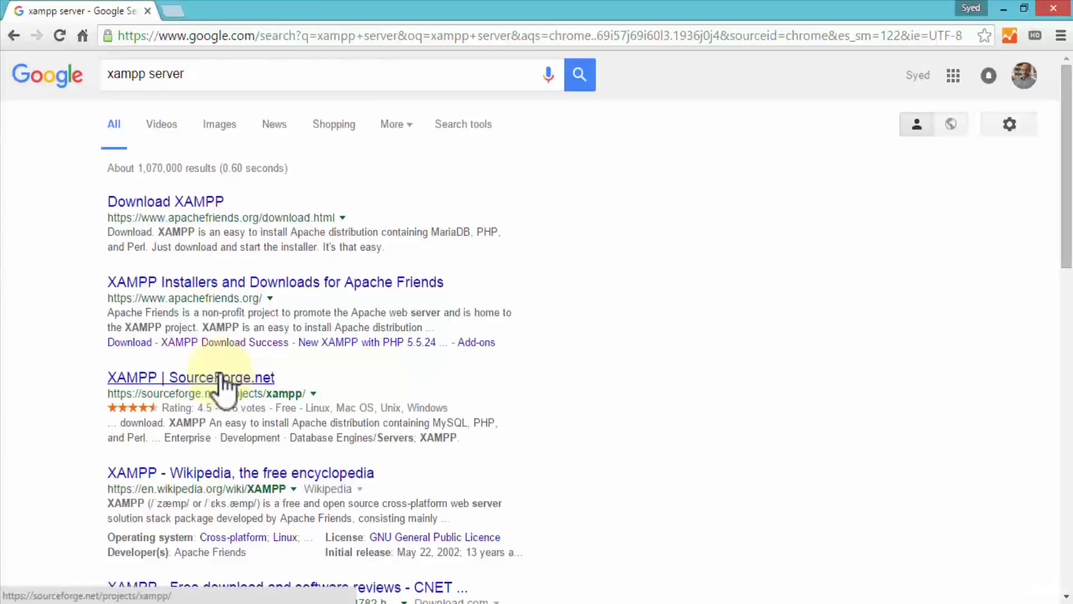
pyautogui.click(176, 203)
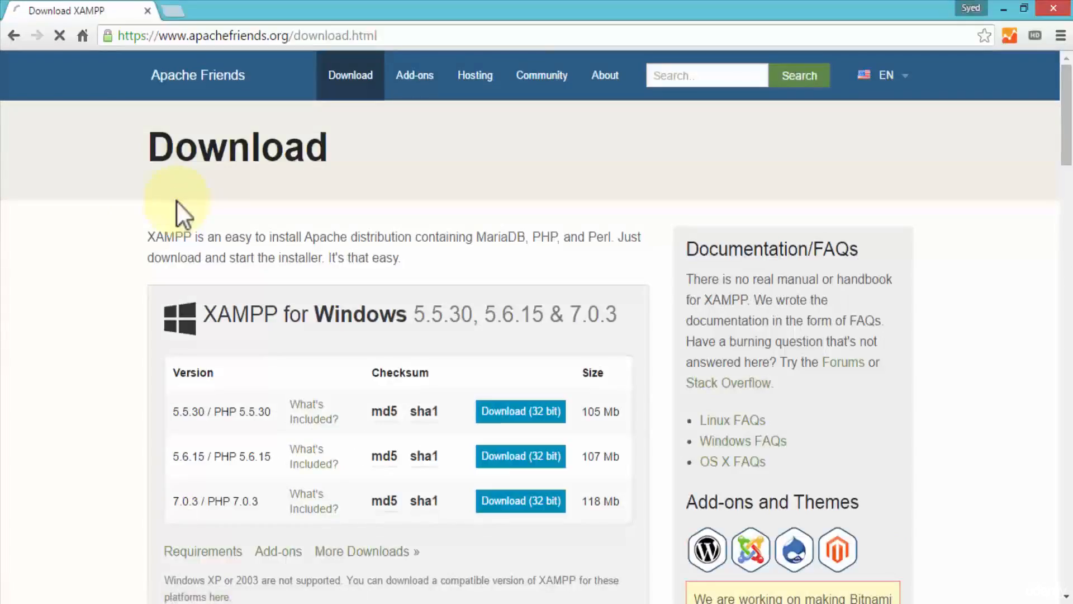
# Step: Look through the XAMPP downloads offered for Windows, Linux and OS X, and return to the Windows versions
pyautogui.scroll(-2, 193, 321)
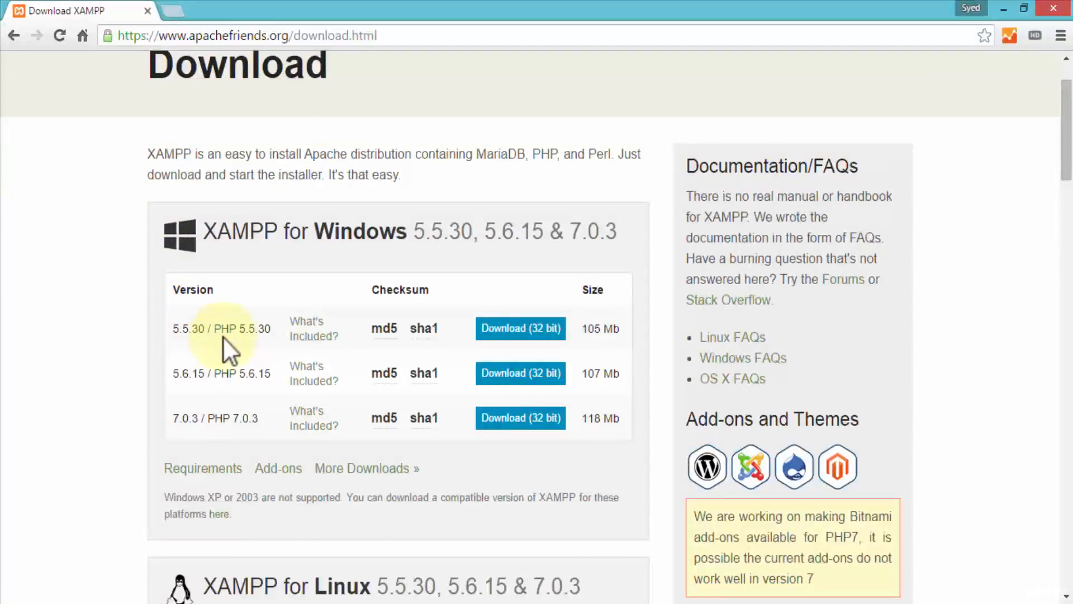
pyautogui.scroll(-3, 224, 337)
pyautogui.scroll(-7, 260, 420)
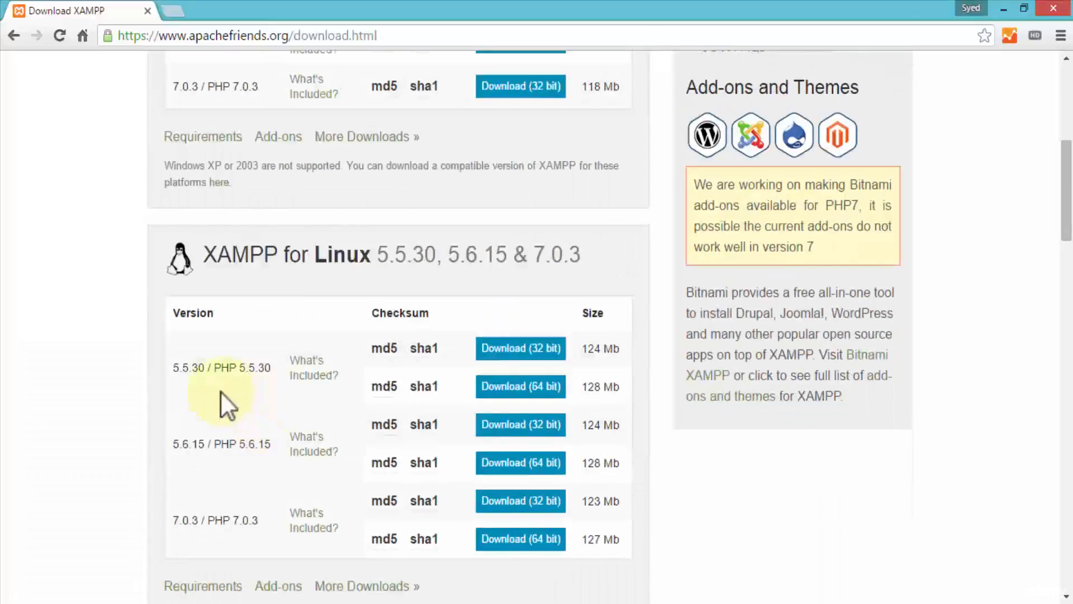
pyautogui.scroll(-3, 151, 357)
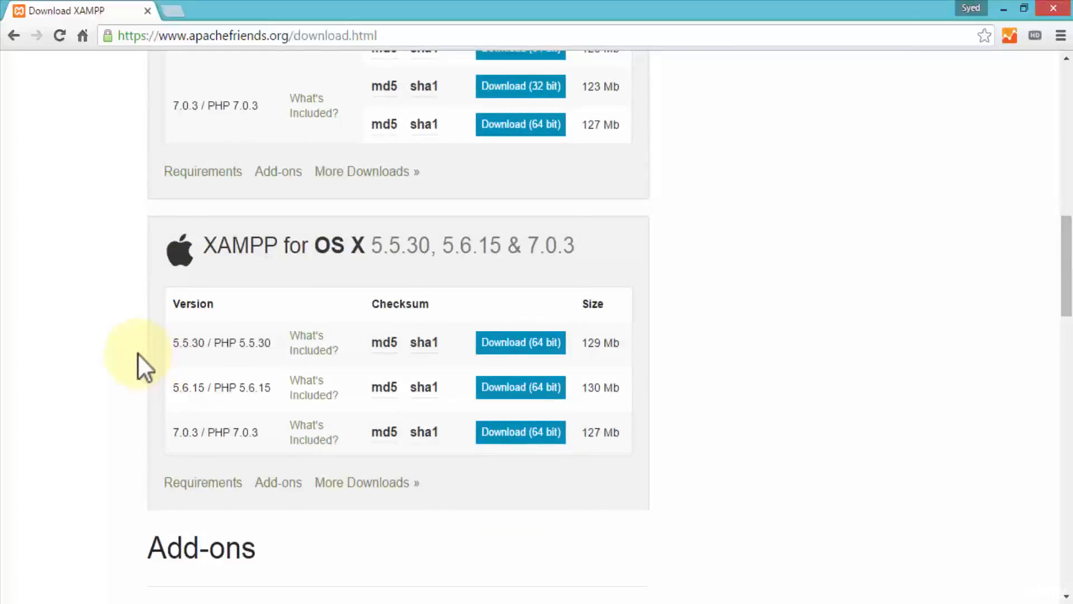
pyautogui.scroll(13, 138, 354)
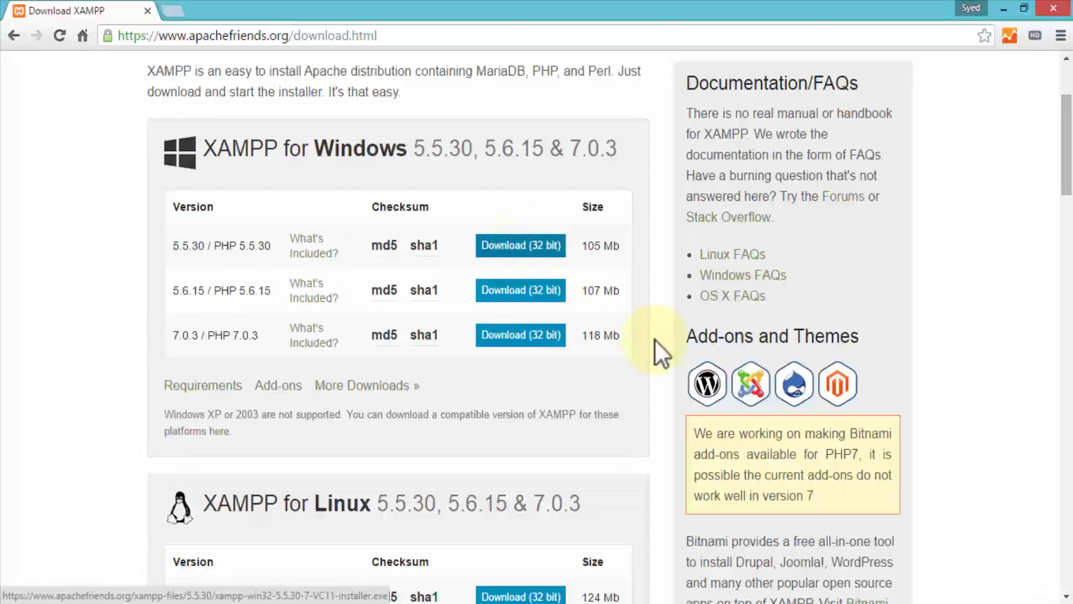
# Step: Bring up the window of the running XAMPP Control Panel and shift it sideways over the browser
pyautogui.click(923, 603)
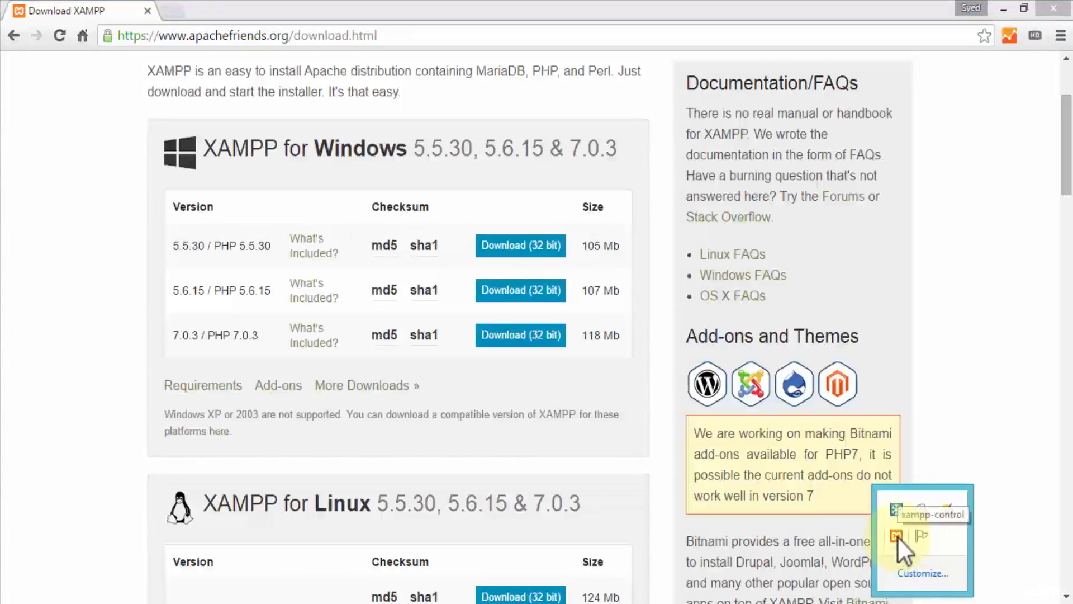
pyautogui.rightClick(897, 535)
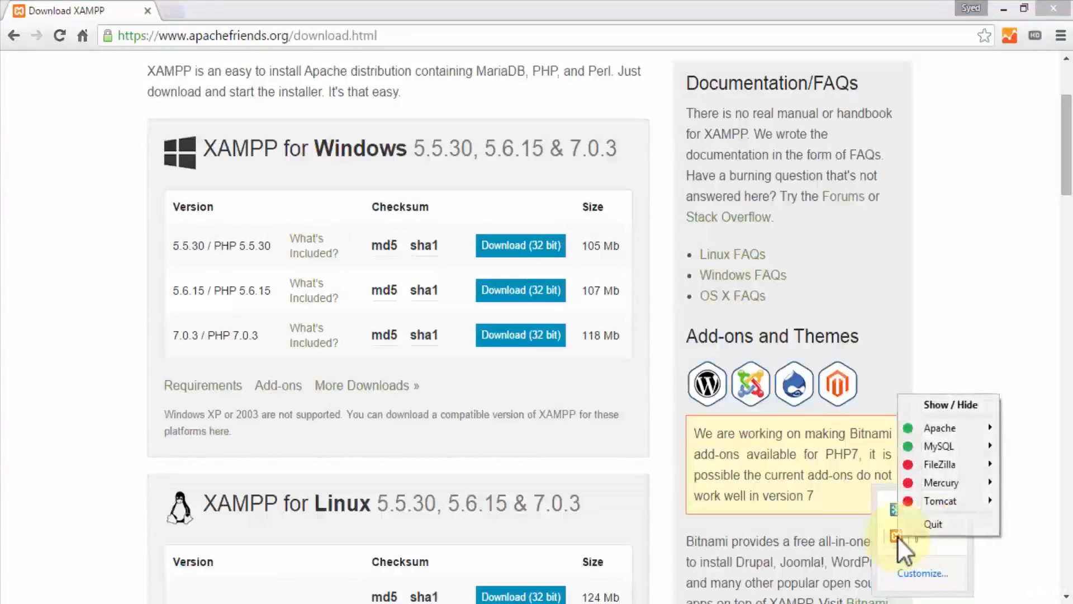
pyautogui.click(928, 403)
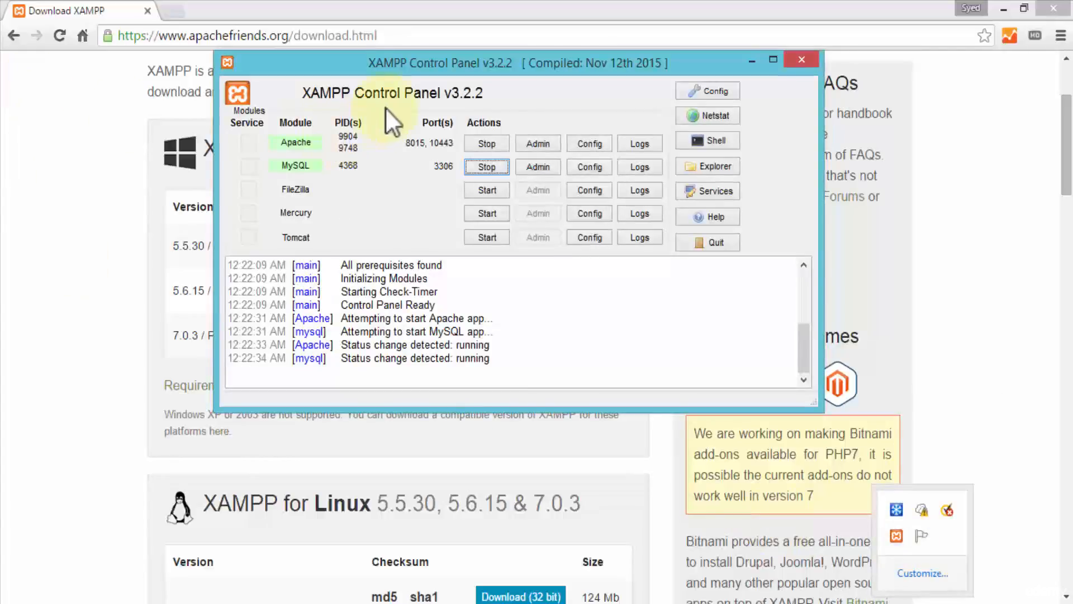
pyautogui.moveTo(387, 60); pyautogui.dragTo(291, 63)
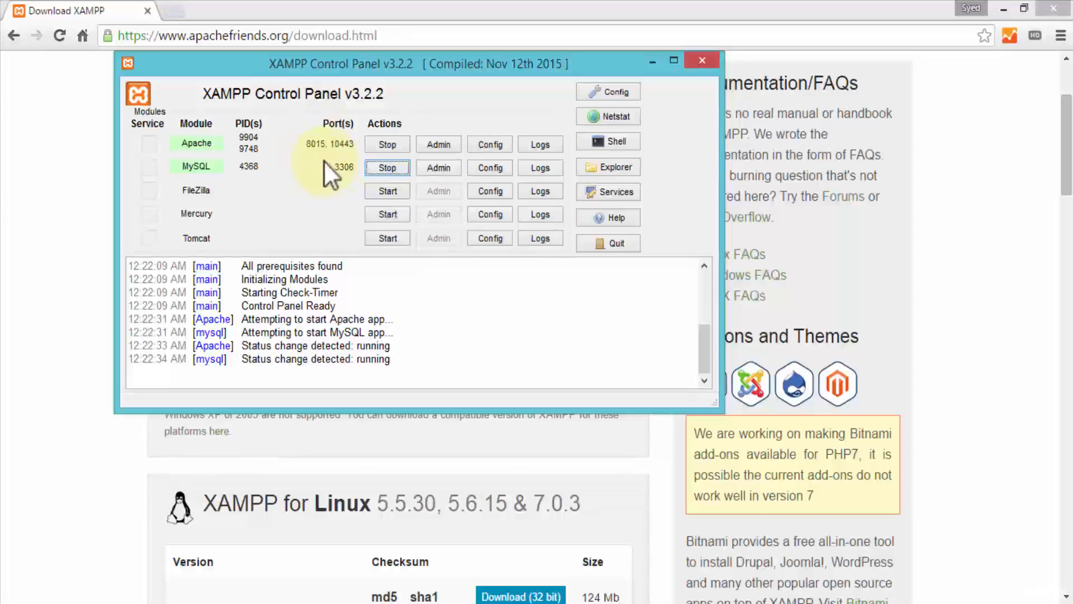
# Step: Open Apache's httpd.conf in a widened Notepad window and highlight the port number of the active Listen directive
pyautogui.click(500, 146)
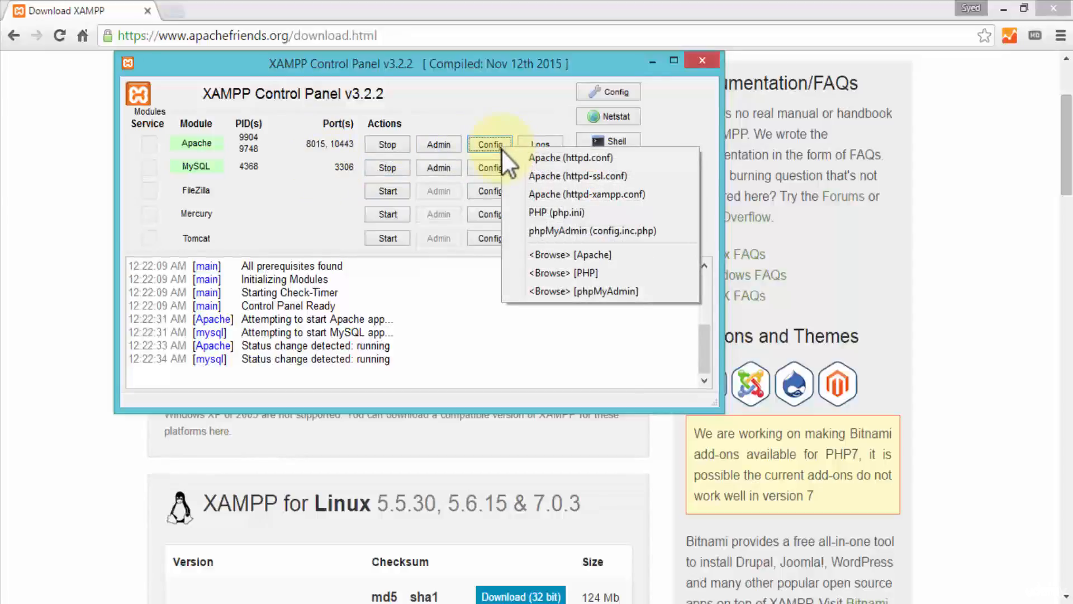
pyautogui.click(604, 158)
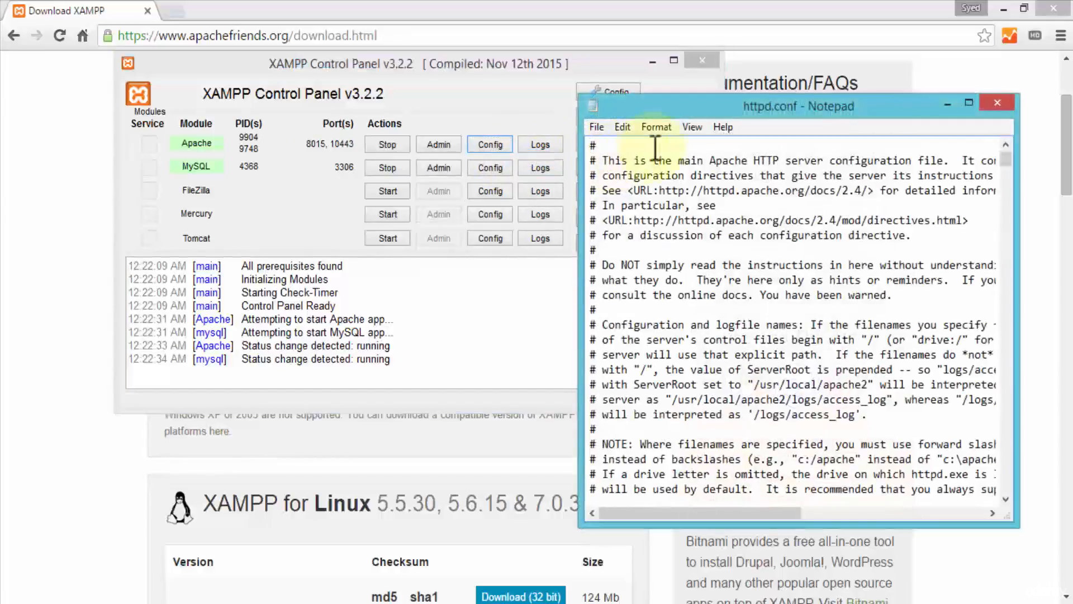
pyautogui.moveTo(580, 200); pyautogui.dragTo(402, 222)
pyautogui.scroll(-6, 482, 268)
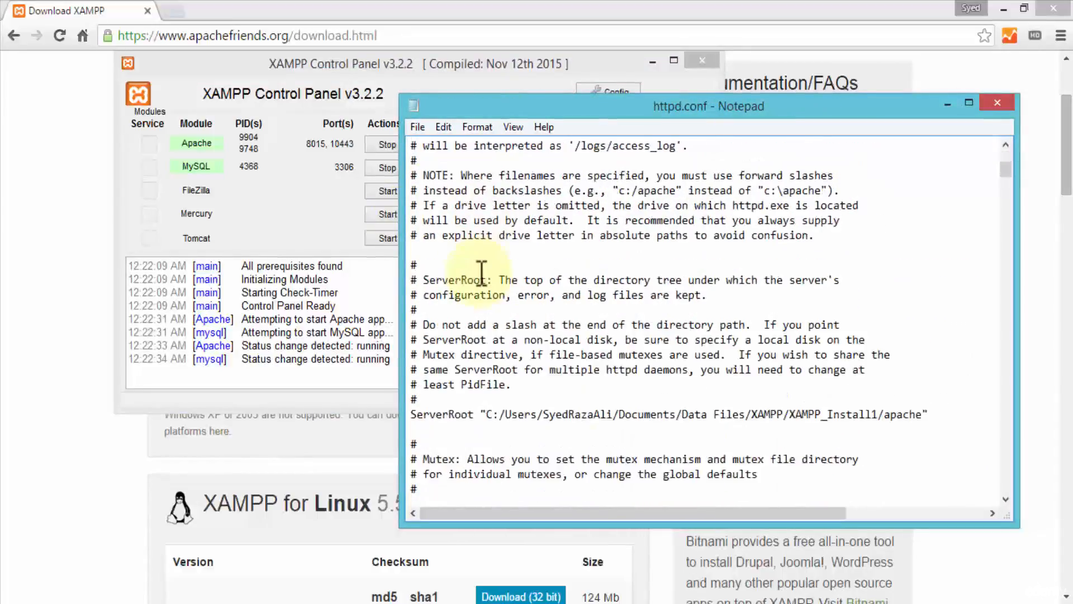
pyautogui.scroll(-5, 481, 268)
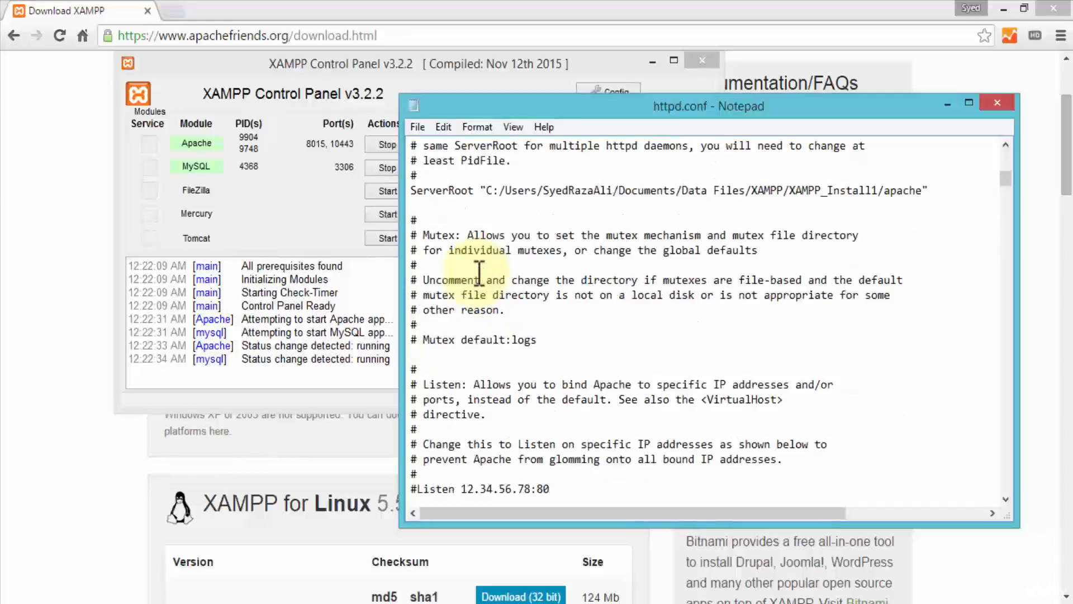
pyautogui.scroll(-4, 479, 272)
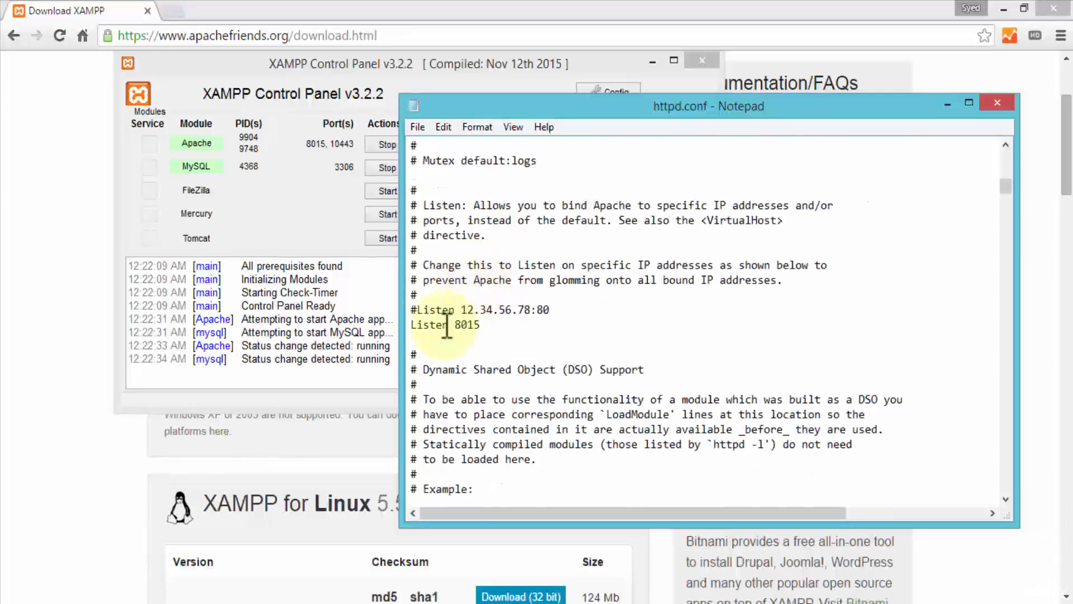
pyautogui.moveTo(454, 326); pyautogui.dragTo(490, 328)
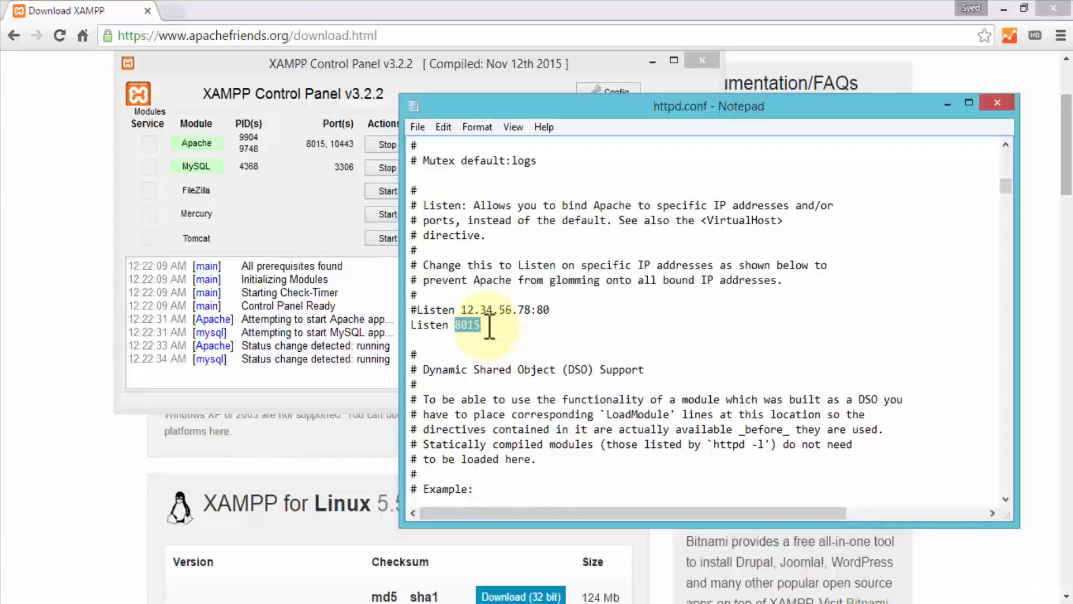
# Step: Find the ServerName localhost line in httpd.conf, highlight its port number, and close the file without changes
pyautogui.scroll(-20, 490, 327)
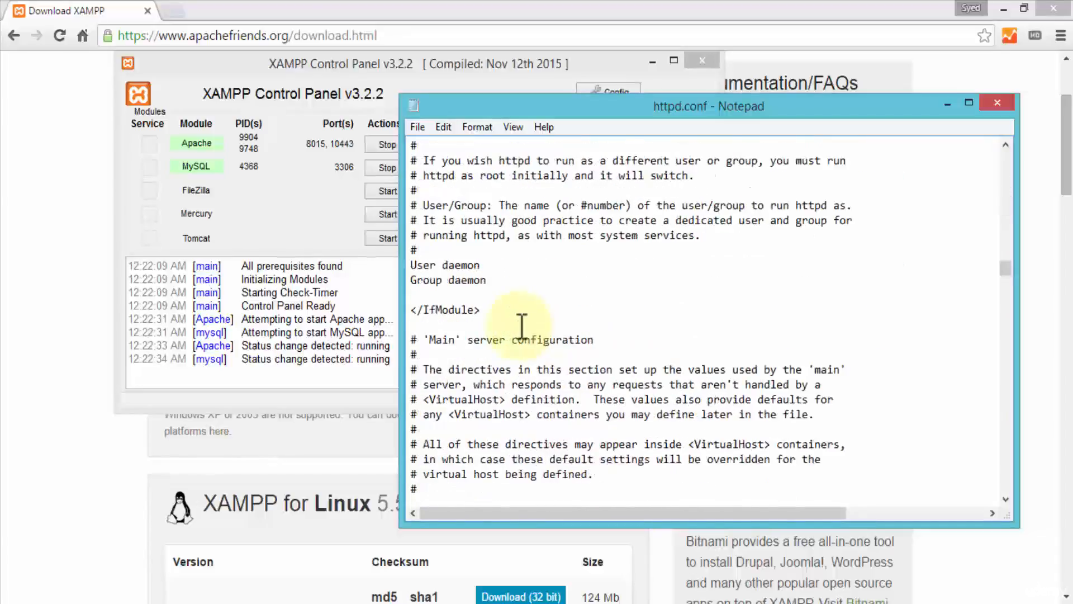
pyautogui.scroll(-5, 524, 324)
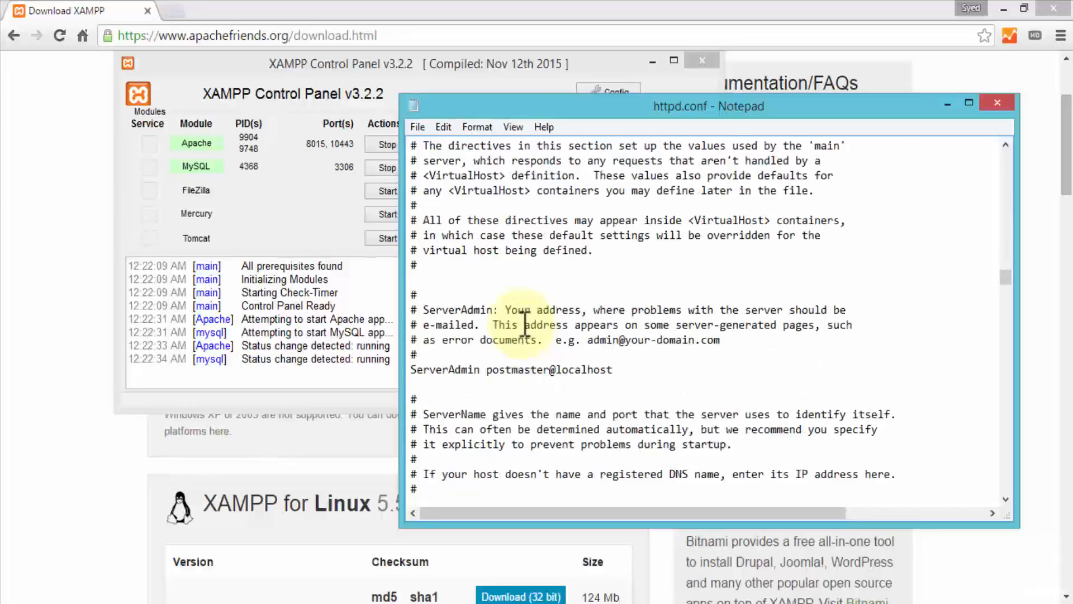
pyautogui.scroll(-4, 524, 327)
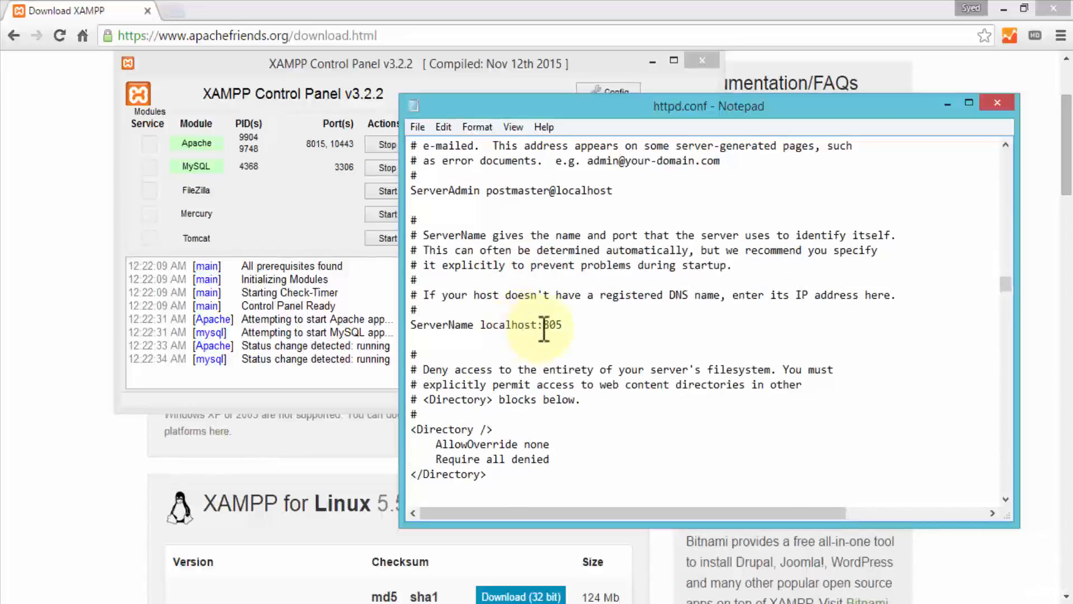
pyautogui.moveTo(544, 327); pyautogui.dragTo(565, 327)
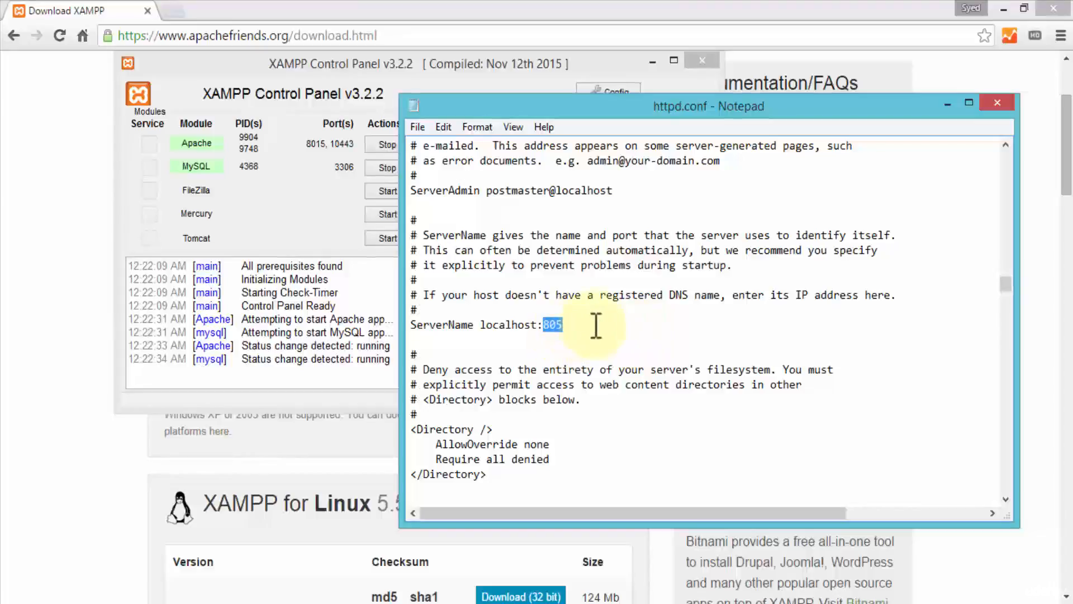
pyautogui.scroll(-3, 599, 324)
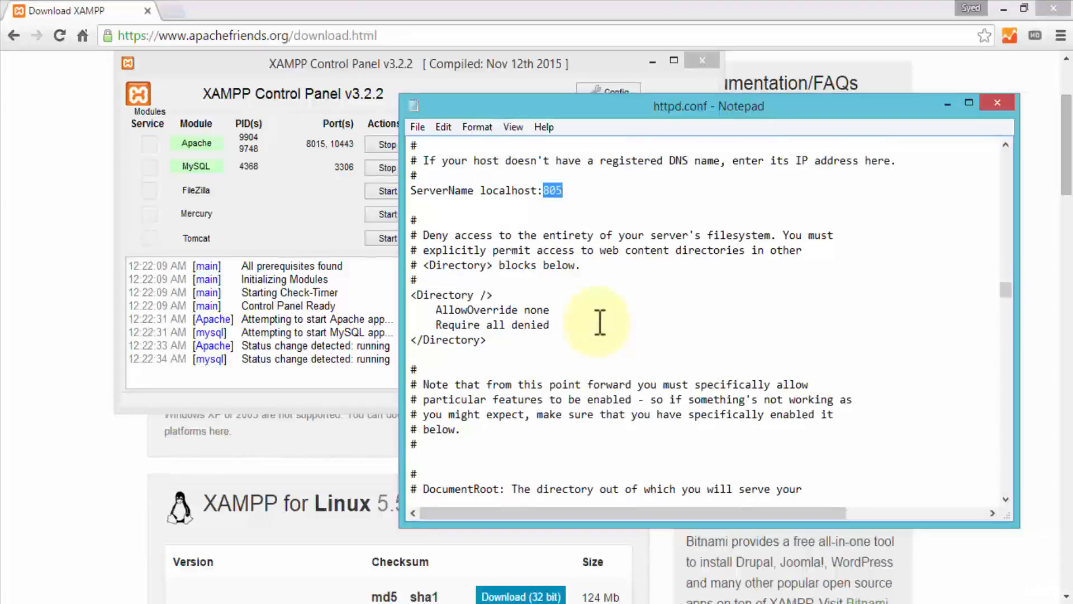
pyautogui.scroll(-15, 600, 320)
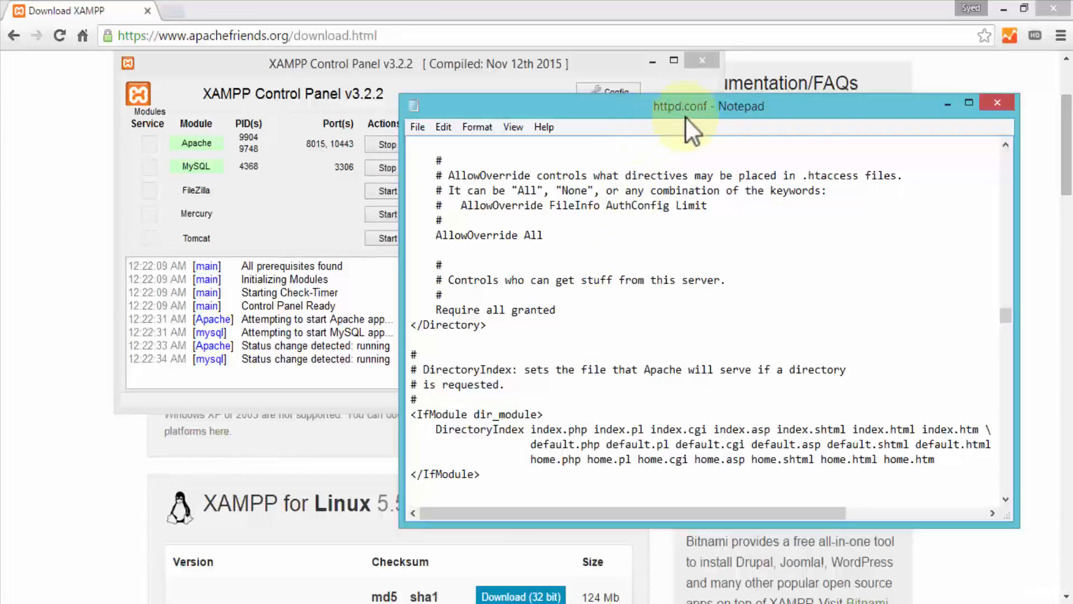
pyautogui.click(999, 102)
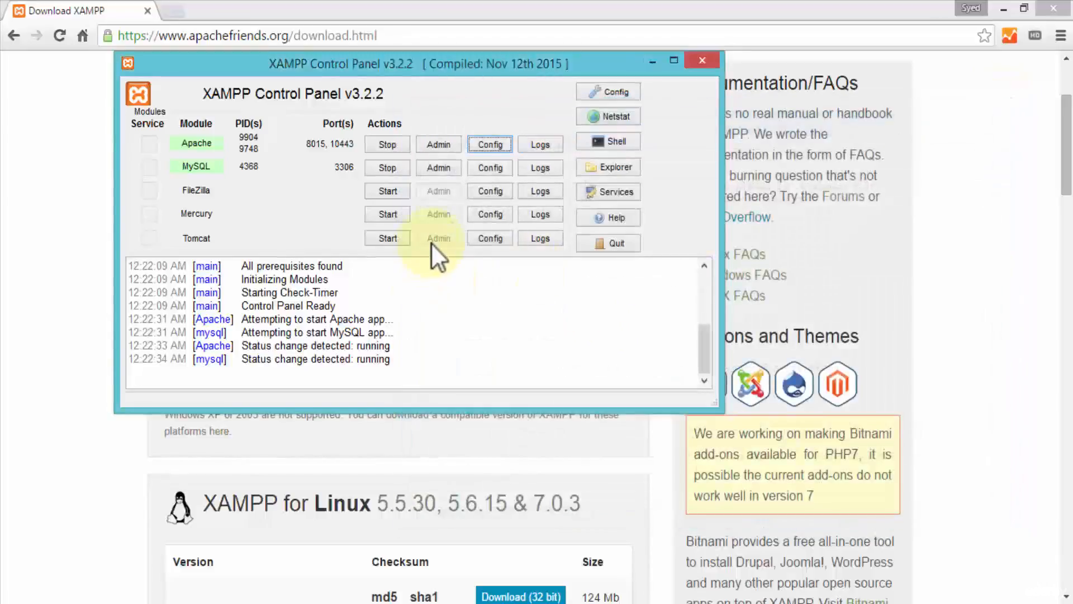
# Step: Open Apache's httpd-ssl.conf and examine the port number of the Listen directive for SSL
pyautogui.click(501, 146)
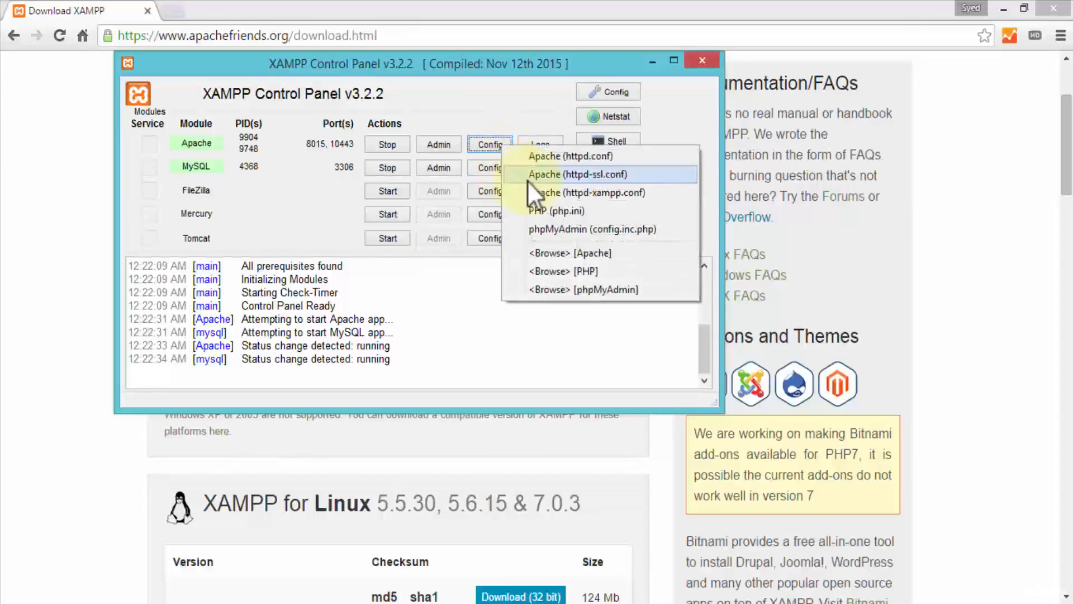
pyautogui.click(618, 175)
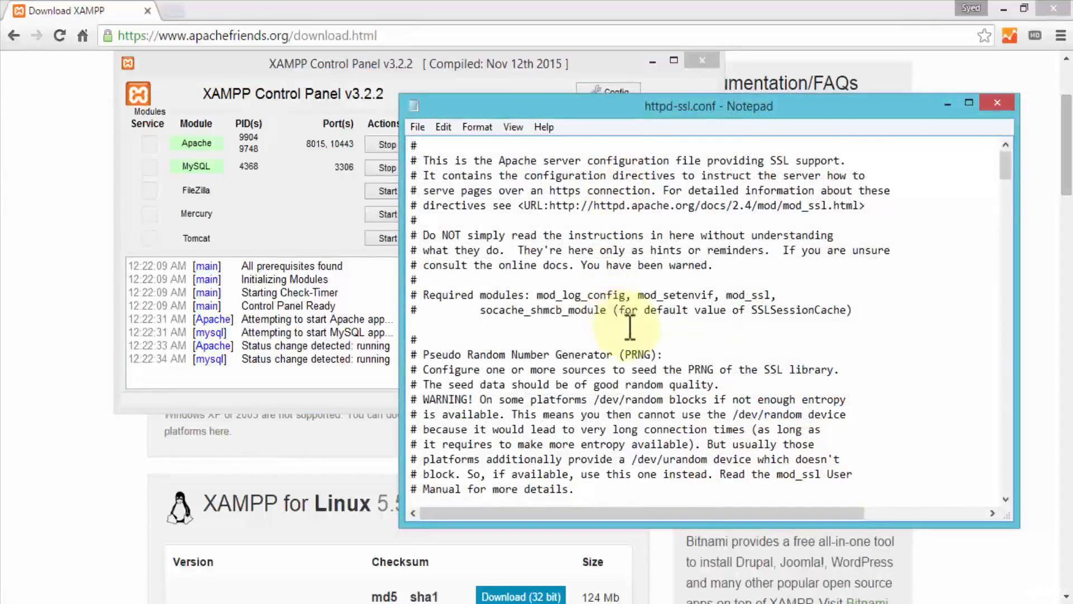
pyautogui.scroll(-7, 622, 324)
pyautogui.doubleClick(482, 354)
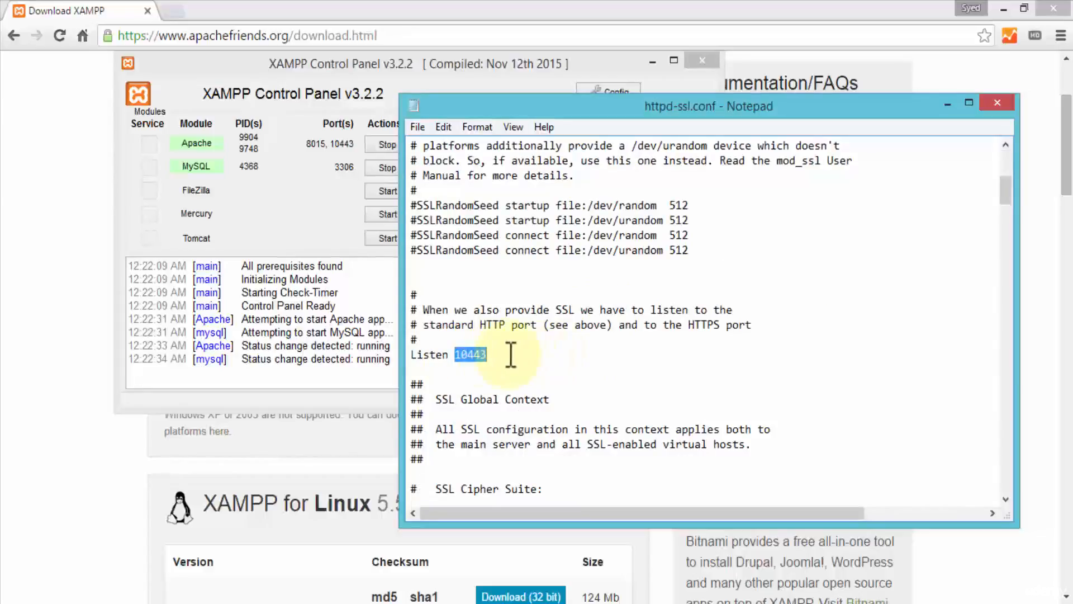
pyautogui.moveTo(468, 354); pyautogui.dragTo(520, 359)
pyautogui.click(461, 355)
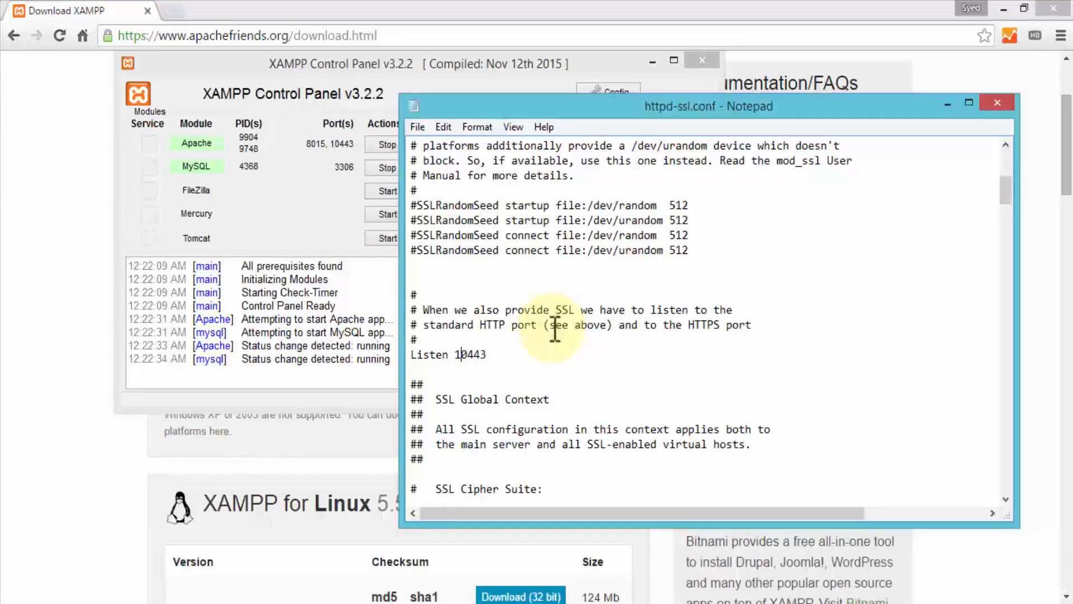
# Step: Find the VirtualHost _default_ line in httpd-ssl.conf, highlight its port number, and close the file without changes
pyautogui.scroll(-8, 565, 338)
pyautogui.scroll(-18, 574, 355)
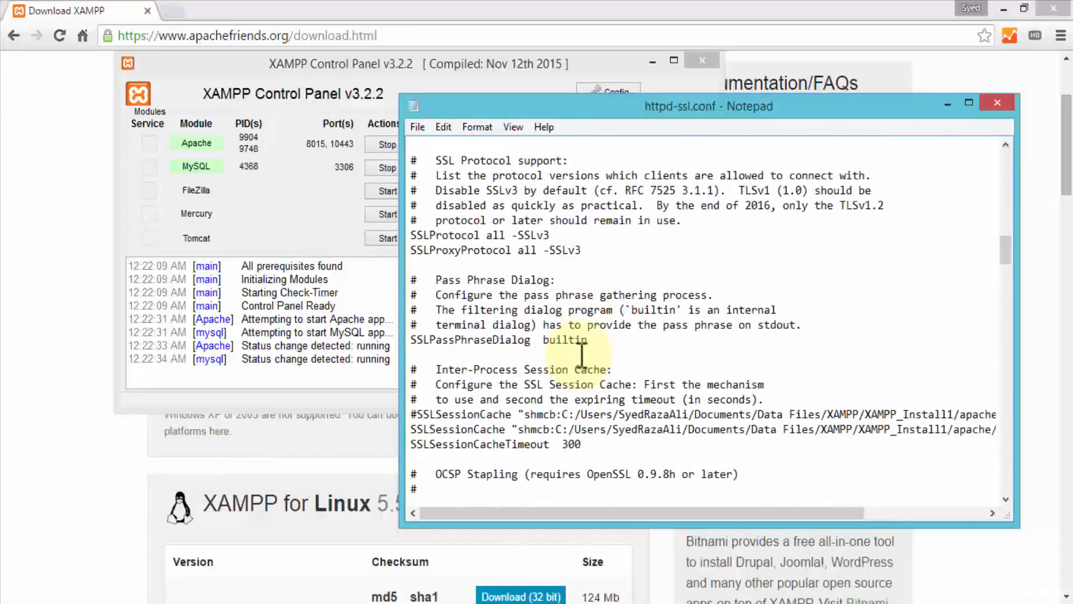
pyautogui.scroll(-5, 581, 355)
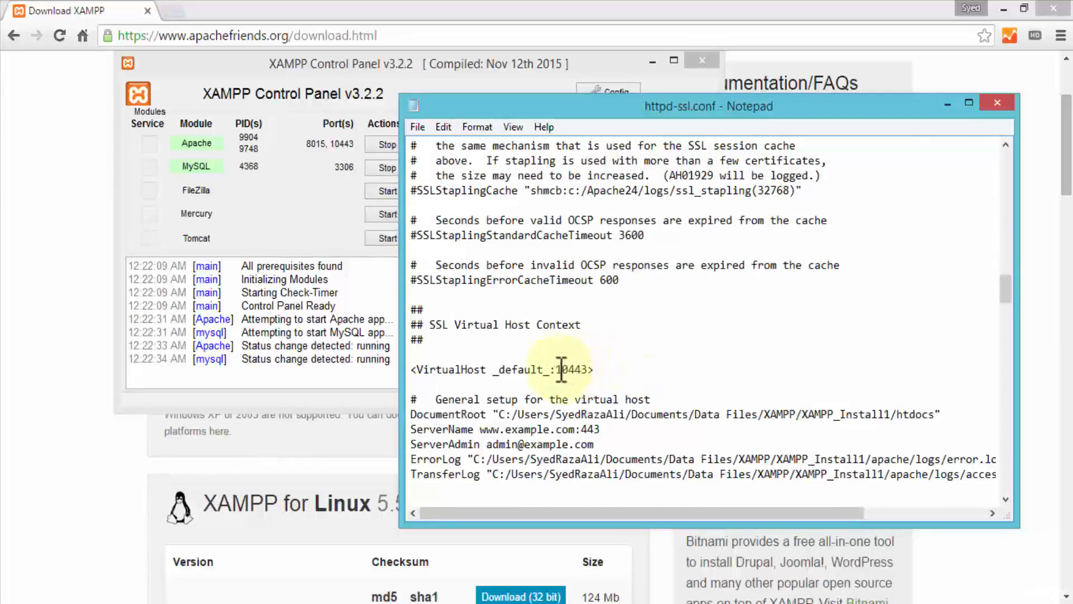
pyautogui.moveTo(557, 369); pyautogui.dragTo(596, 370)
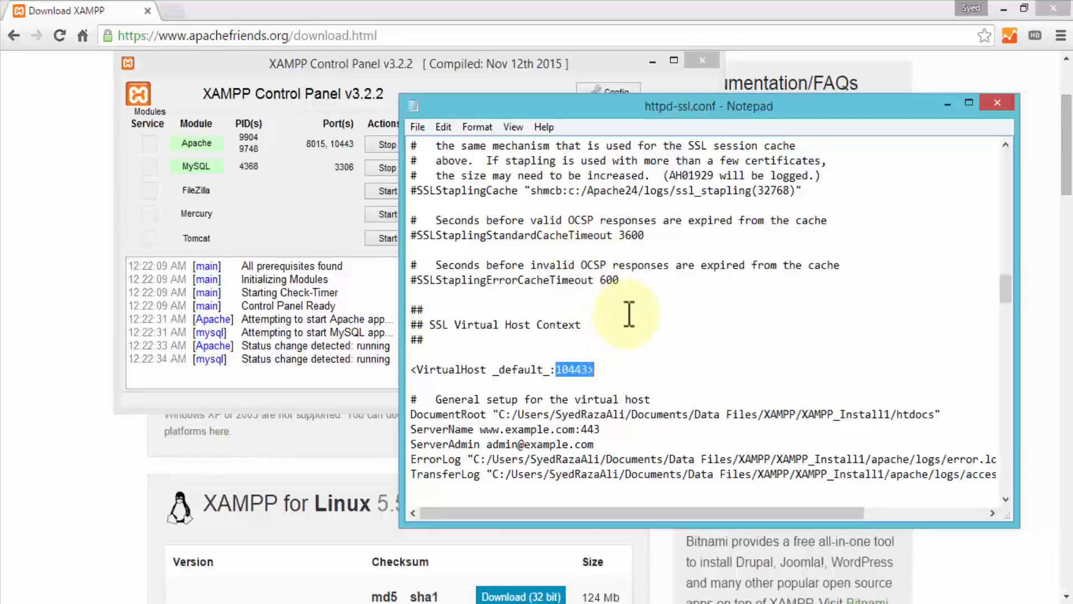
pyautogui.click(996, 103)
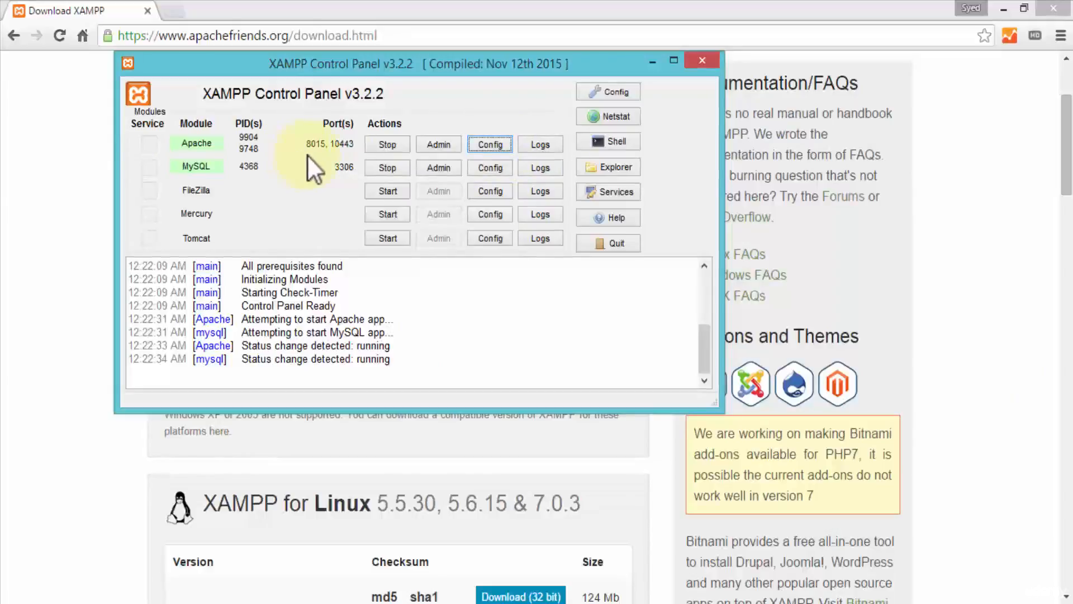
# Step: Review Apache's Main Port and SSL Port in the control panel's Service and Port Settings, then close both configuration windows without saving
pyautogui.click(612, 91)
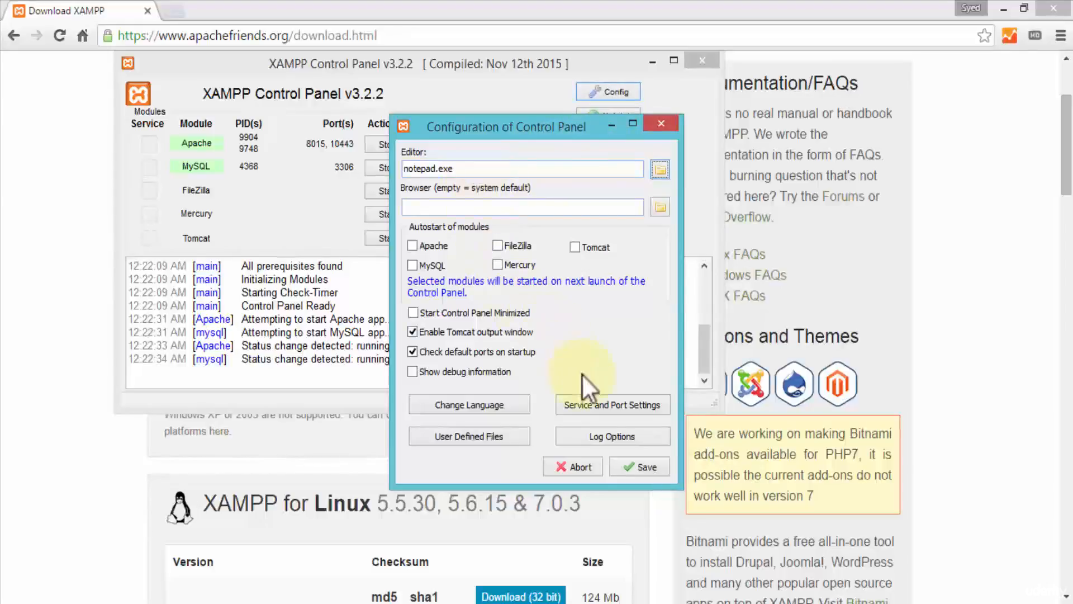
pyautogui.click(608, 407)
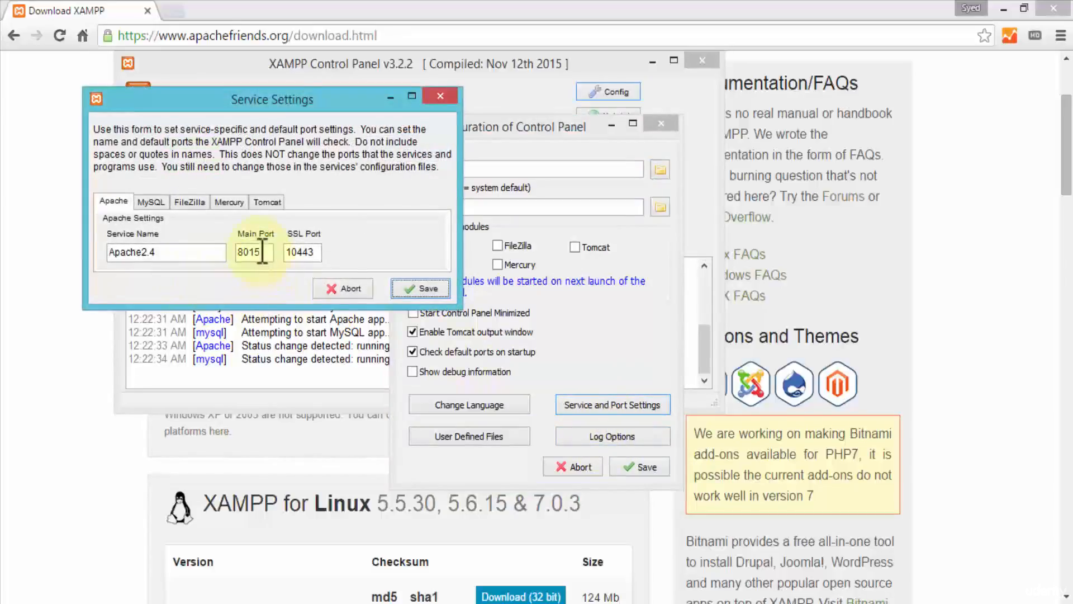
pyautogui.moveTo(262, 251); pyautogui.dragTo(210, 261)
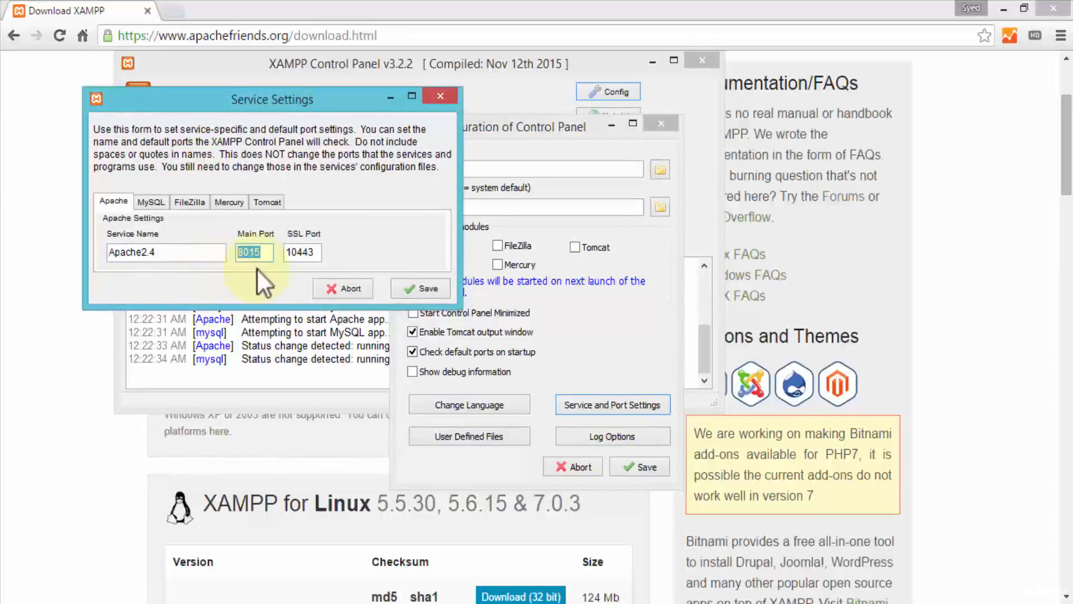
pyautogui.moveTo(322, 252); pyautogui.dragTo(255, 265)
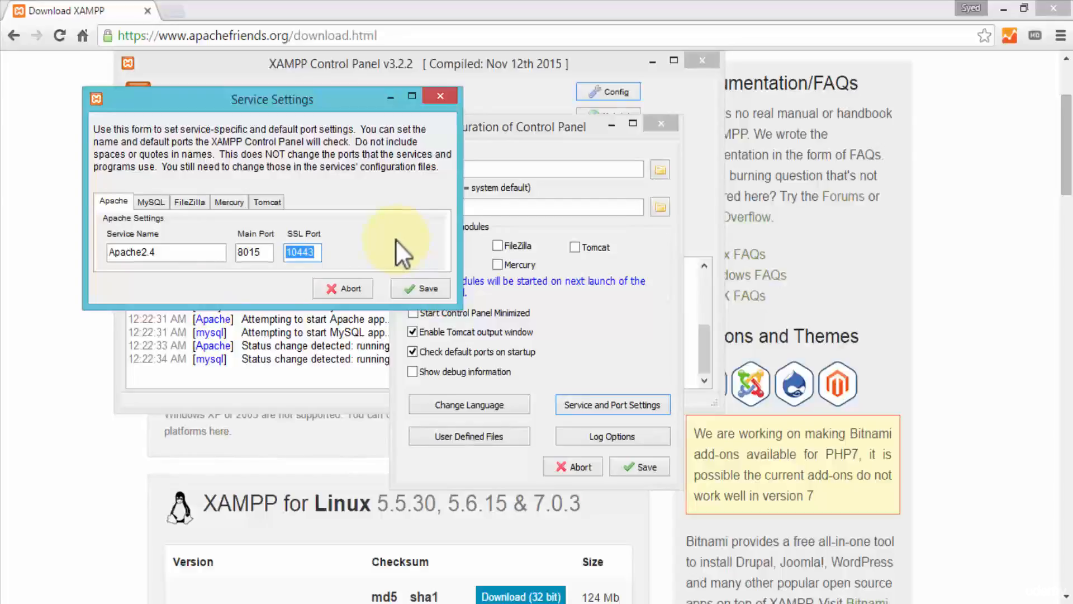
pyautogui.click(364, 287)
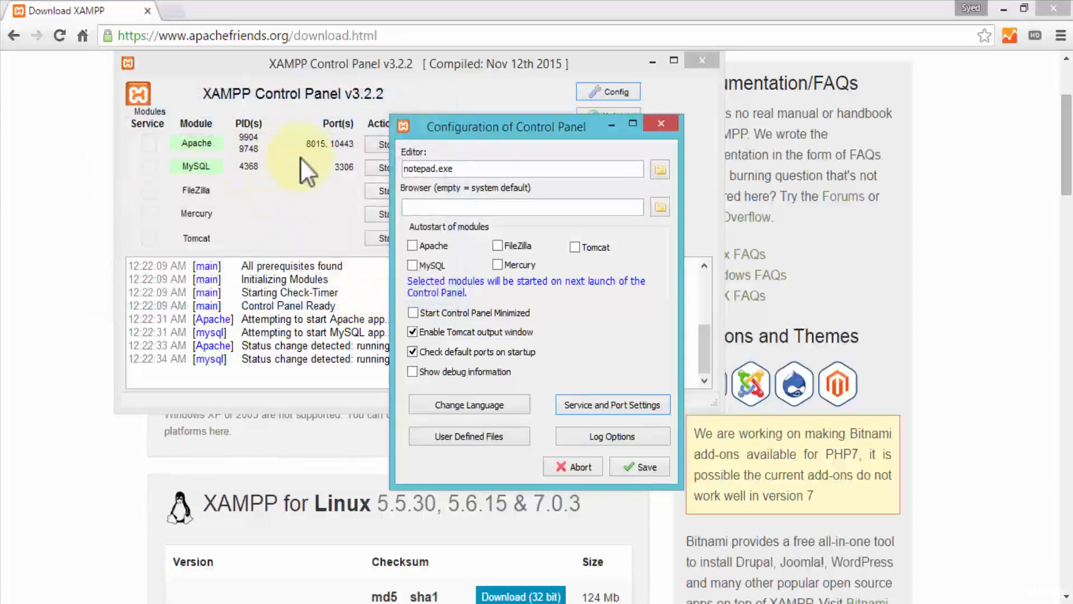
pyautogui.click(662, 124)
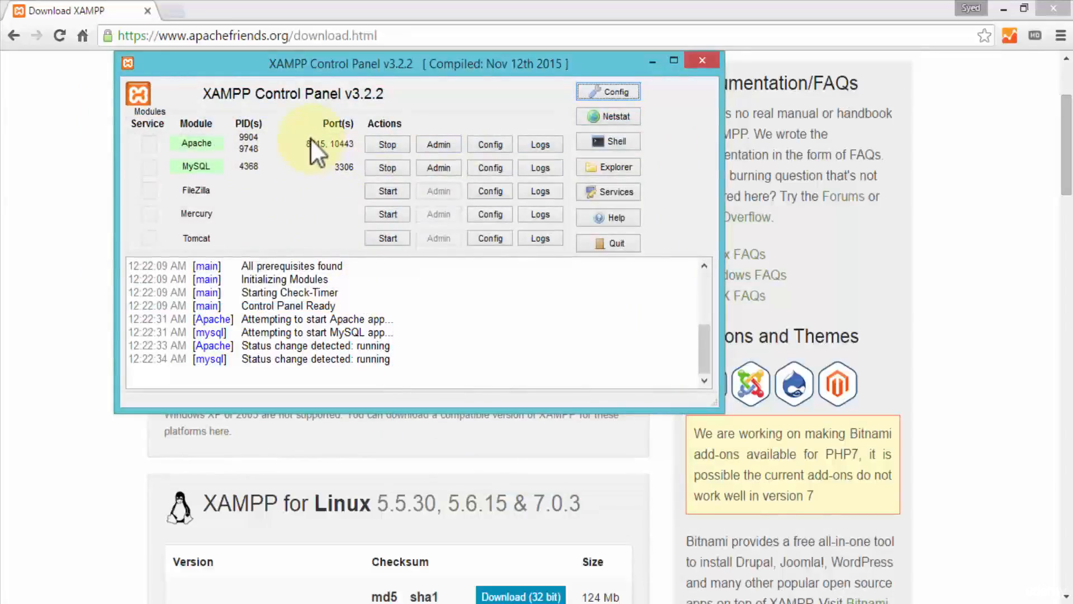
# Step: Switch to Chrome, load localhost:8015, and look through the shop page served by the local server
pyautogui.click(240, 36)
pyautogui.write('localhost:8015')
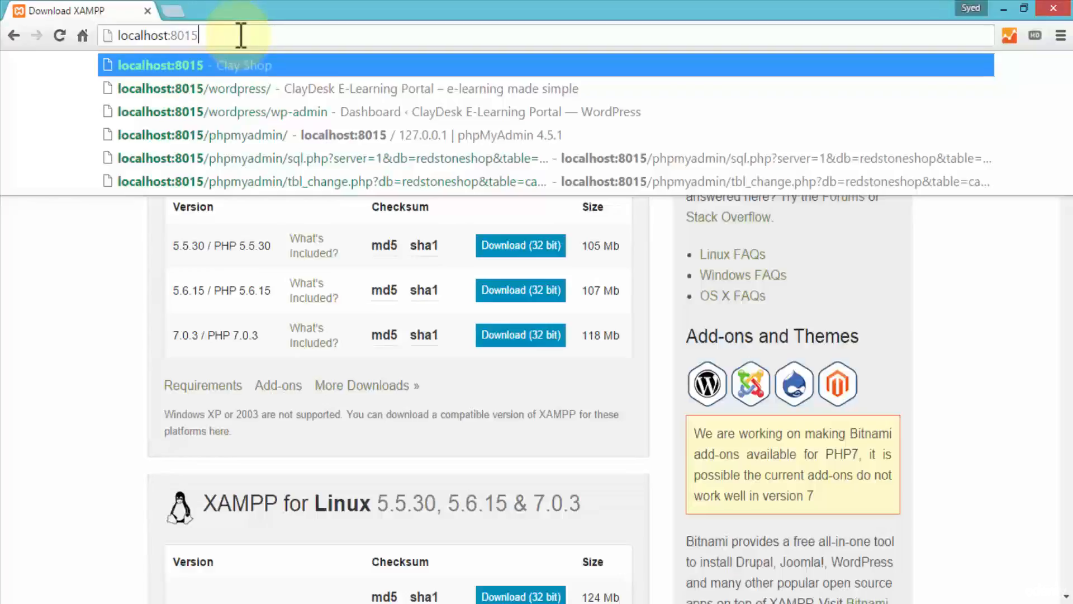
pyautogui.press('Return')
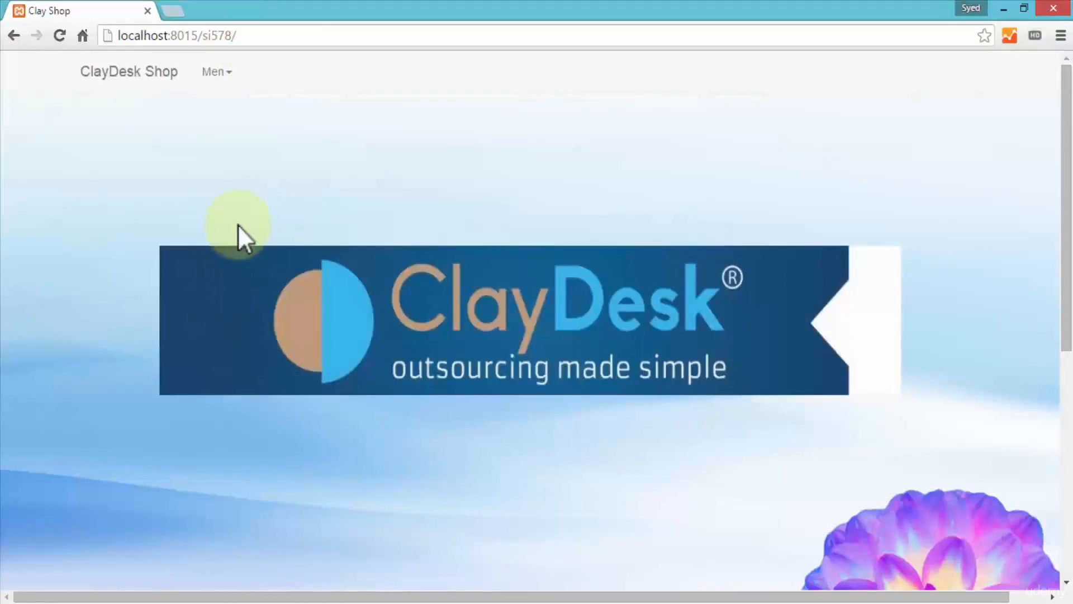
pyautogui.scroll(-4, 237, 227)
pyautogui.scroll(-3, 103, 200)
pyautogui.scroll(8, 99, 197)
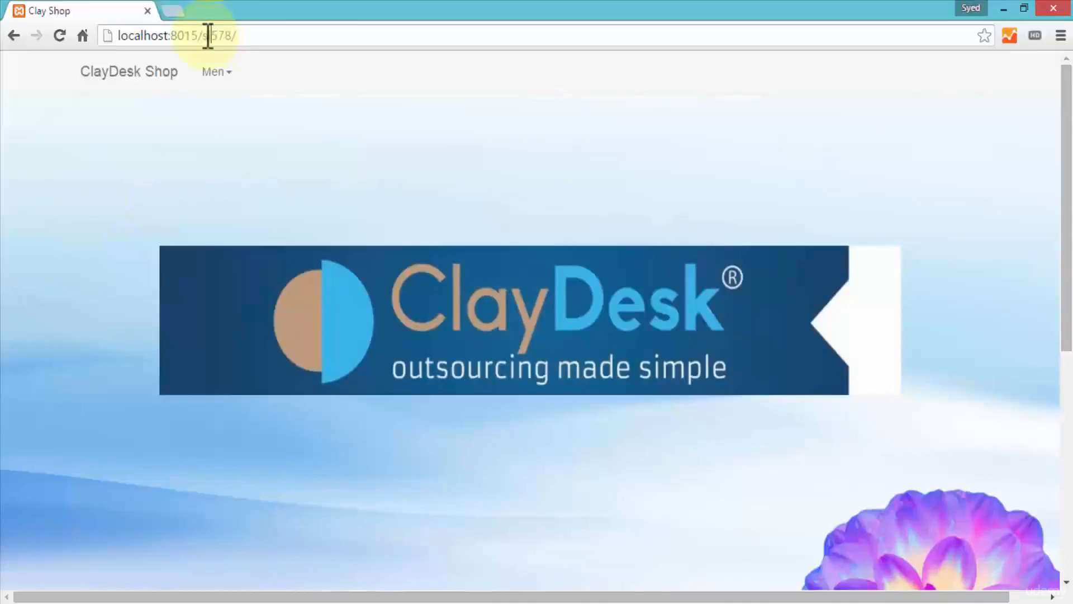
# Step: Change the address path after the port and load localhost:8015/tutorial
pyautogui.moveTo(207, 35); pyautogui.dragTo(354, 32)
pyautogui.press('BackSpace')
pyautogui.press('BackSpace')
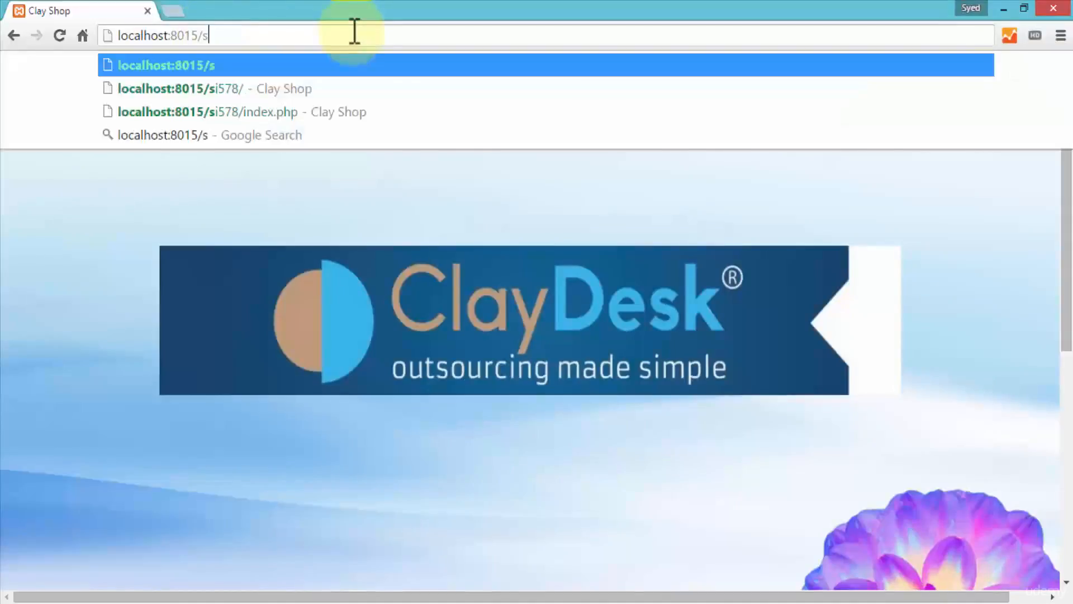
pyautogui.write('tutorial')
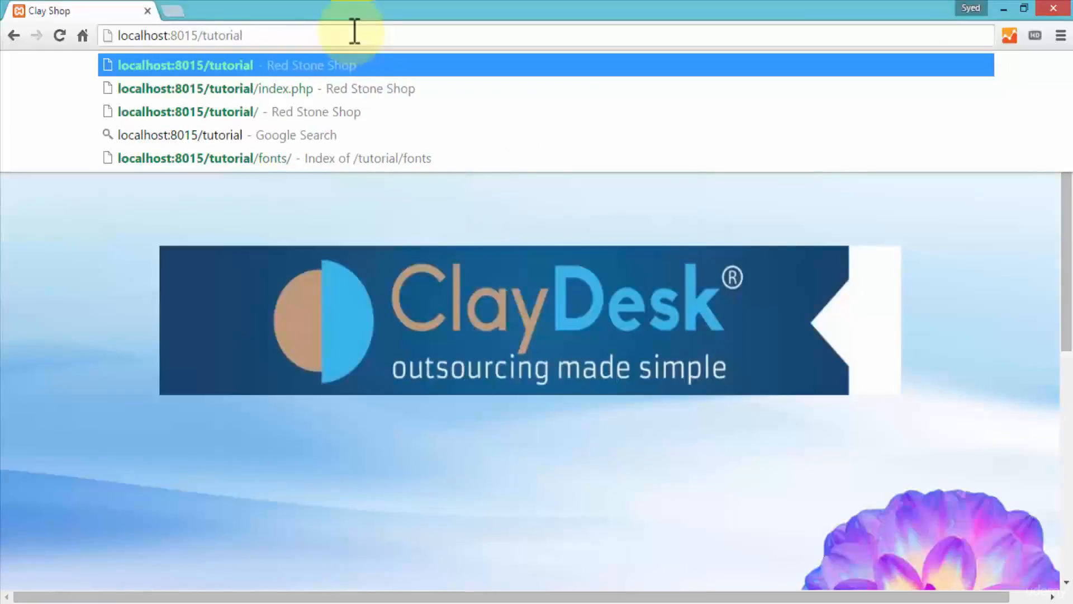
pyautogui.press('Return')
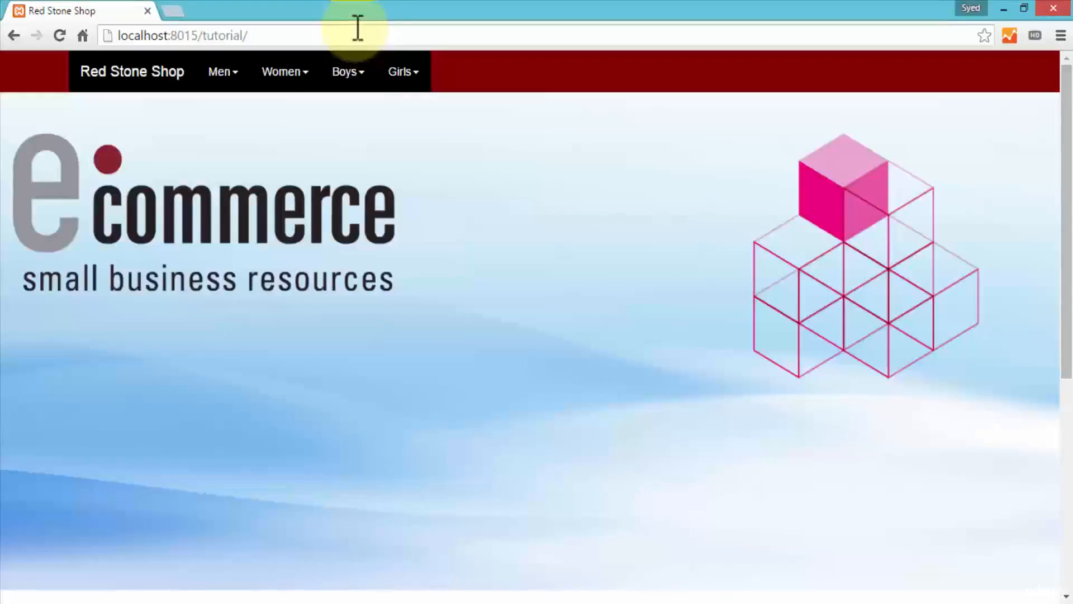
# Step: Look through the Men and Women category lists of the Red Stone Shop site and close them
pyautogui.click(231, 79)
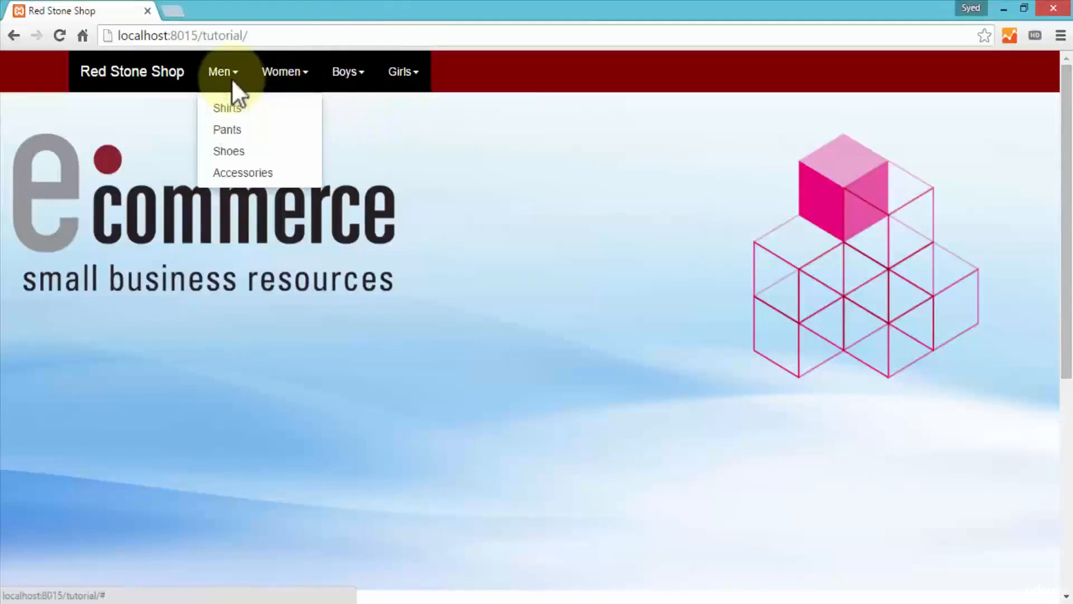
pyautogui.click(287, 82)
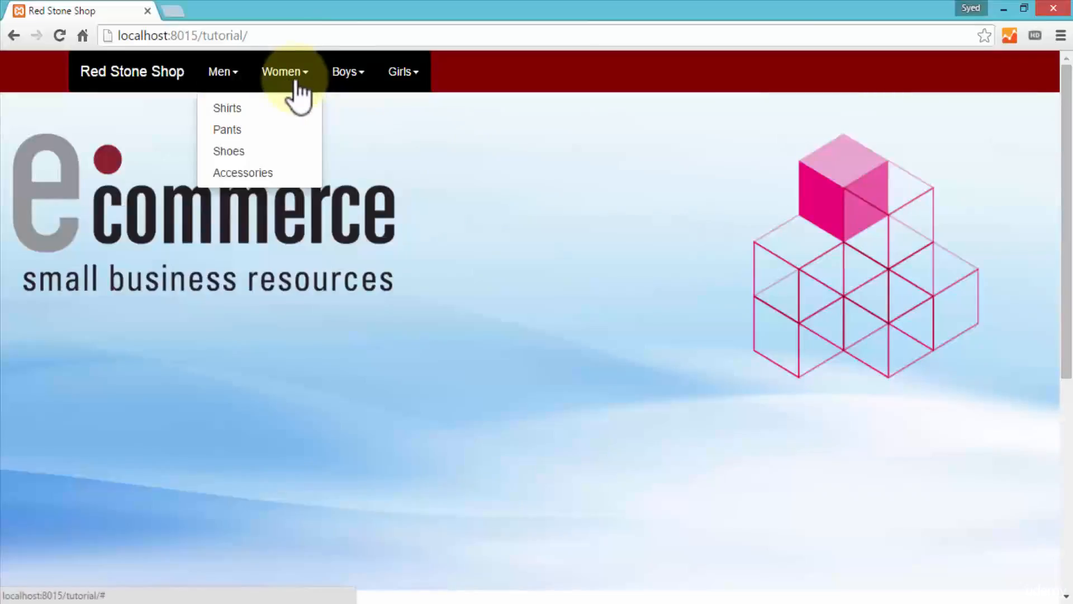
pyautogui.click(226, 83)
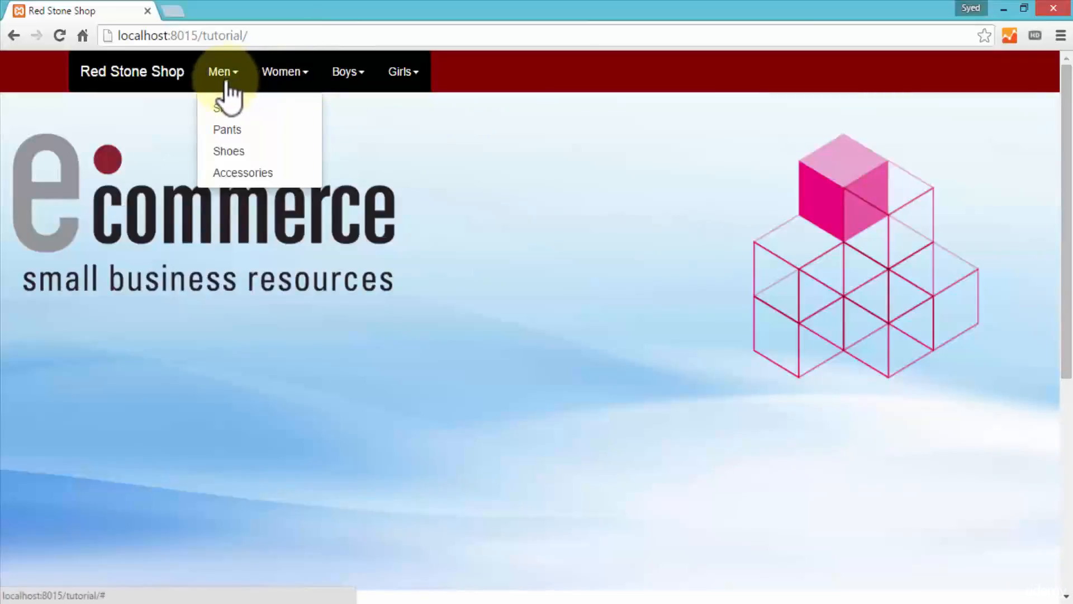
pyautogui.click(286, 85)
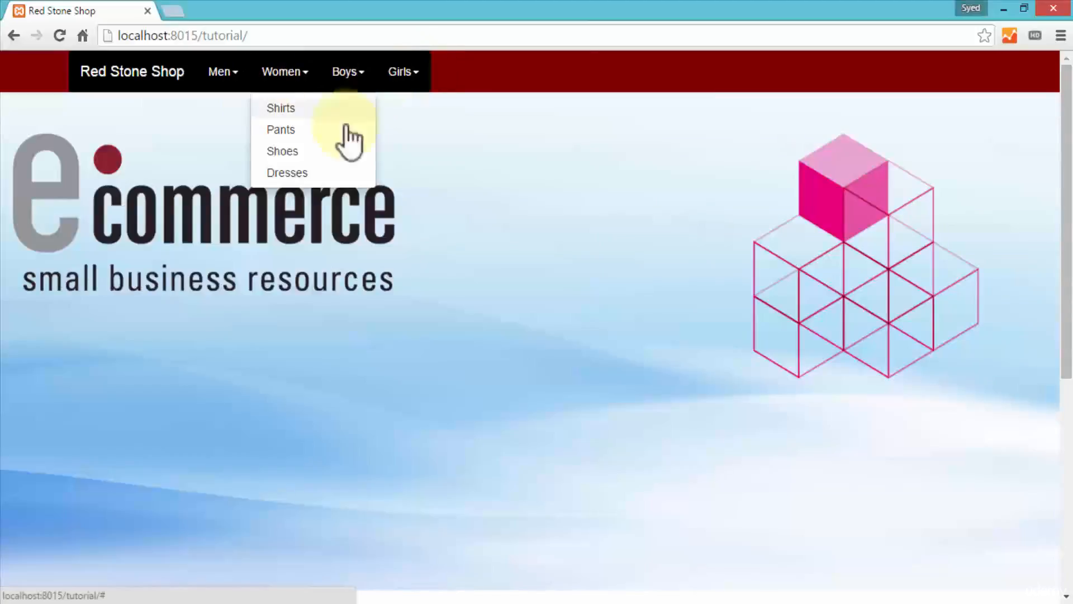
pyautogui.click(489, 302)
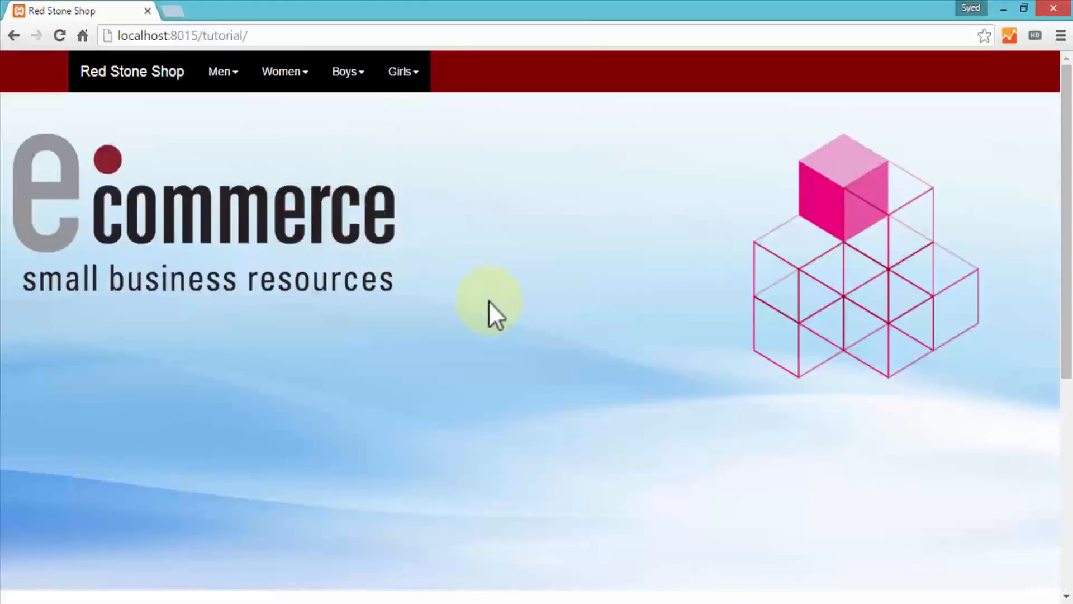
# Step: View the details of the Levi's Jeans under Featured Products, check the available sizes, and close the details
pyautogui.scroll(-6, 421, 313)
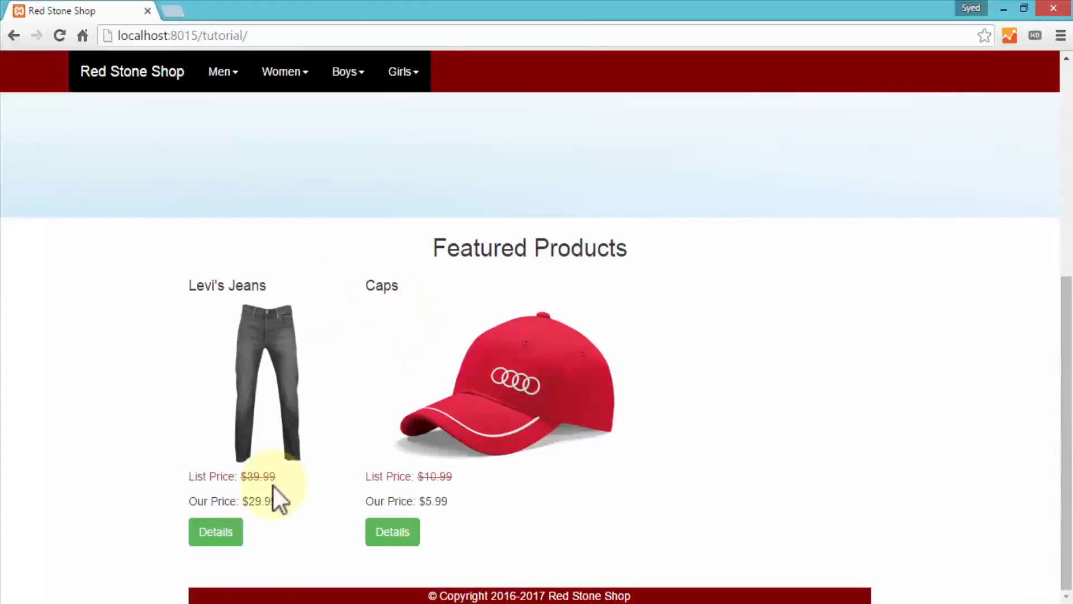
pyautogui.click(209, 535)
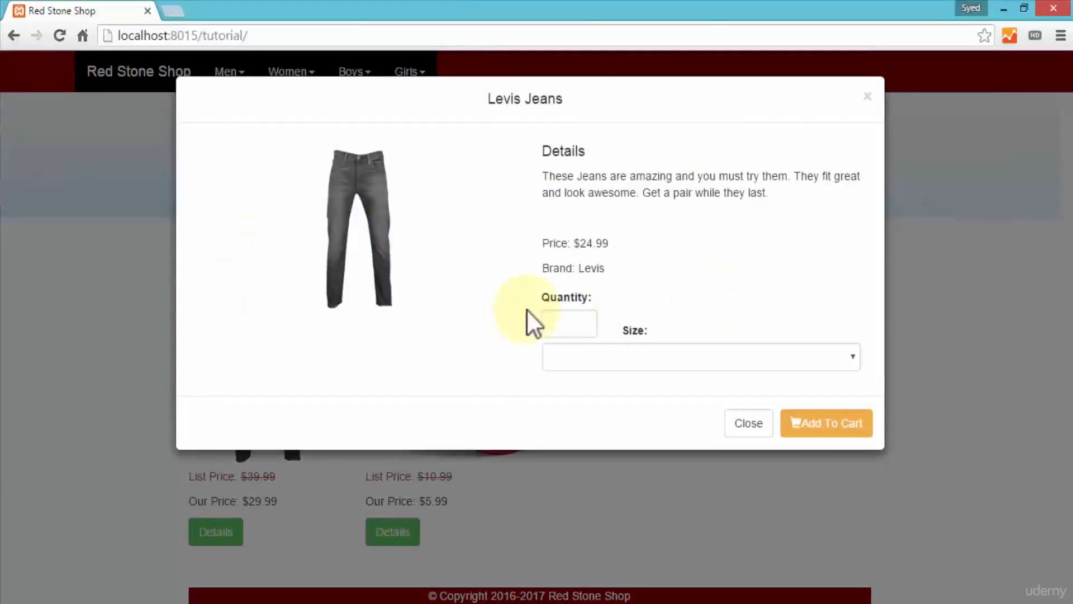
pyautogui.click(638, 356)
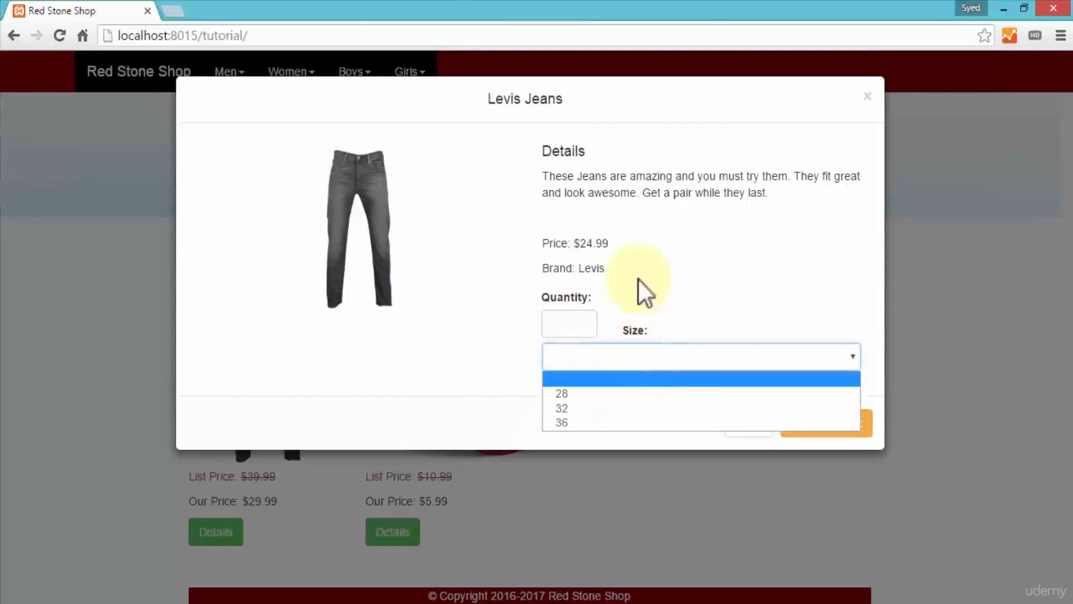
pyautogui.click(506, 360)
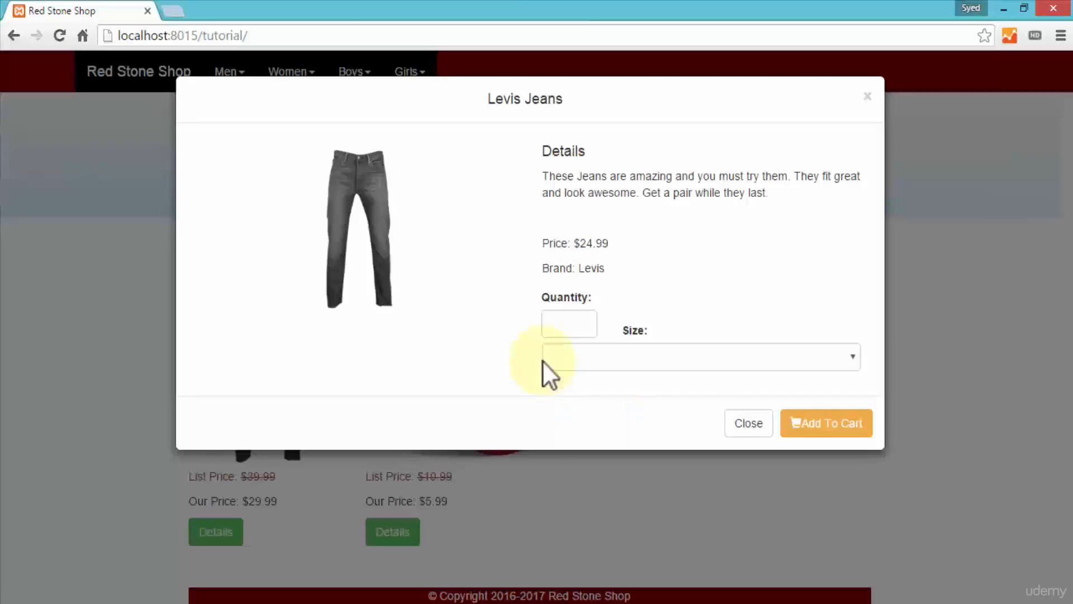
pyautogui.click(749, 423)
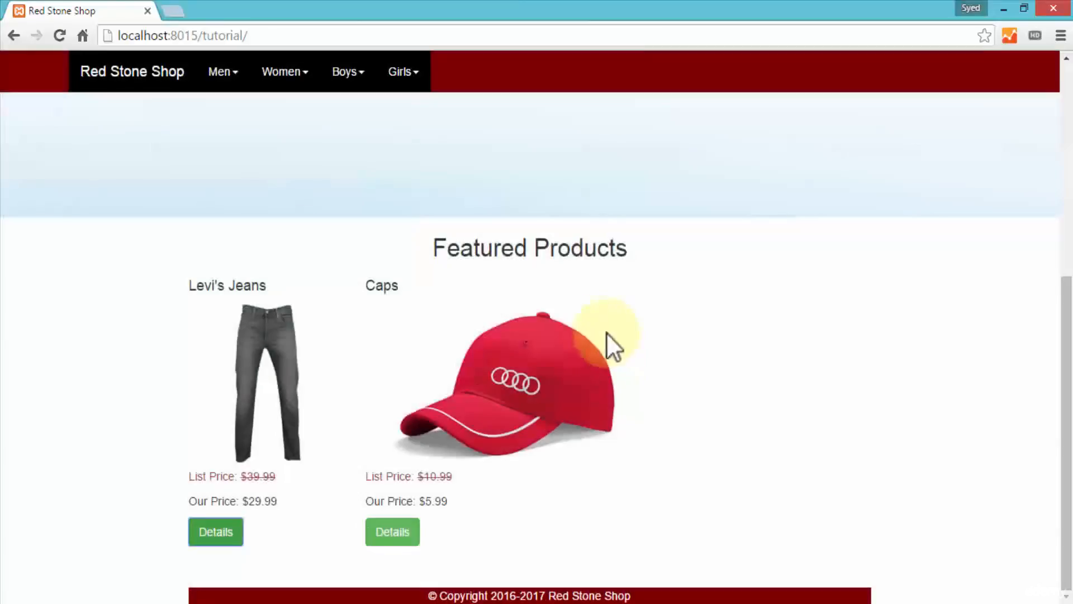
# Step: Return to the start of the shop page and highlight the port number in its address
pyautogui.scroll(2, 354, 267)
pyautogui.scroll(4, 353, 267)
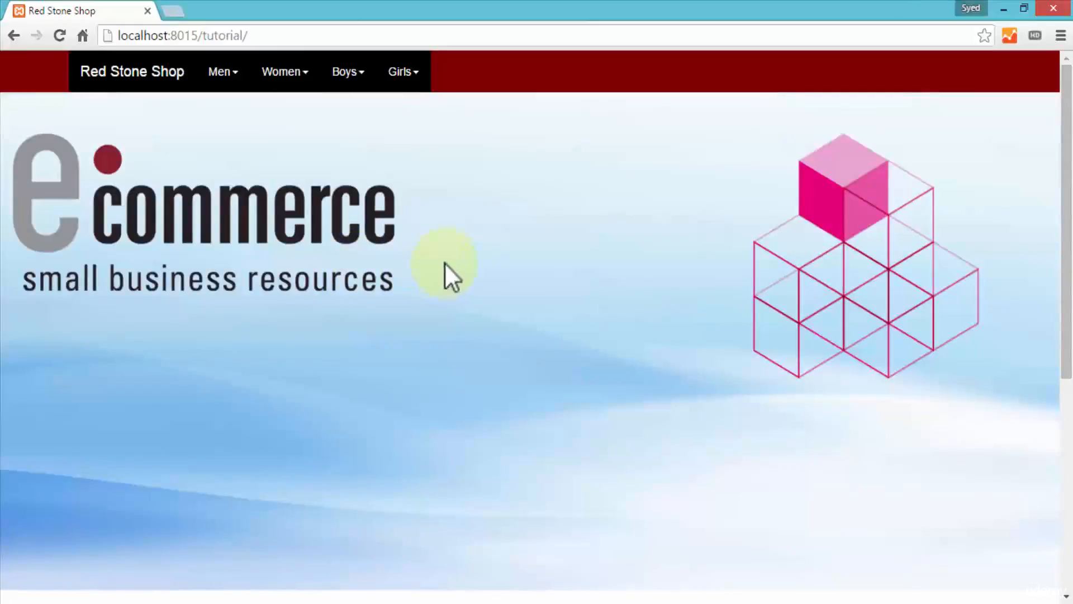
pyautogui.click(166, 35)
pyautogui.click(173, 36)
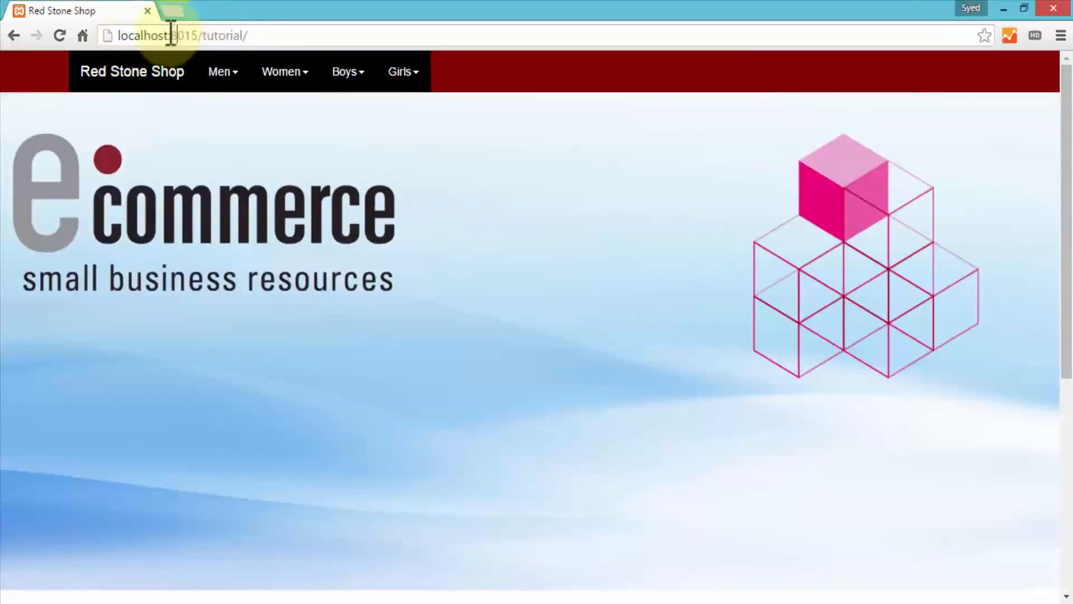
pyautogui.moveTo(174, 36); pyautogui.dragTo(199, 35)
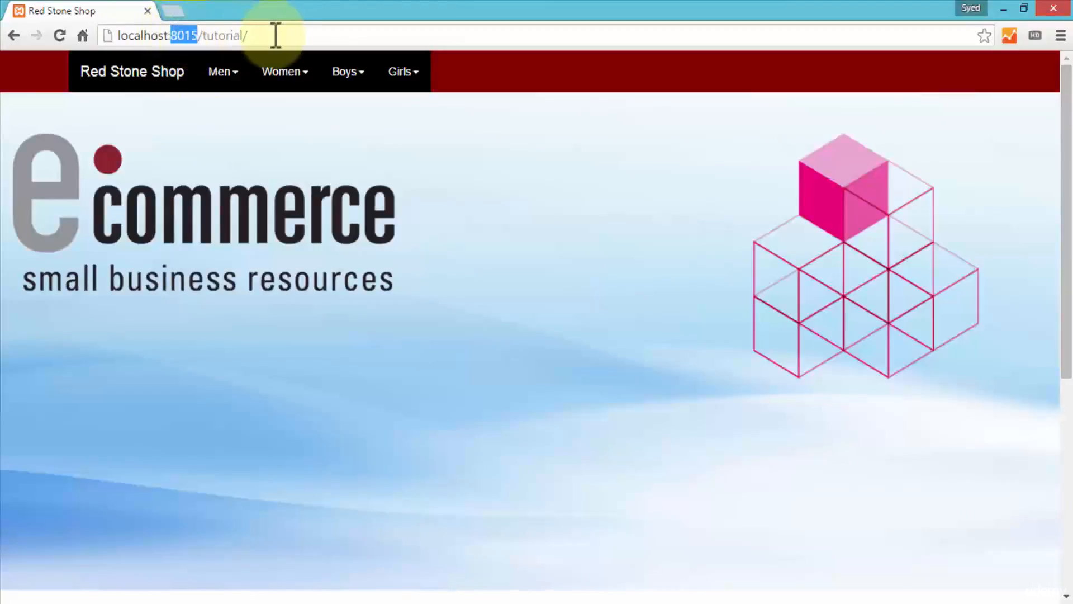